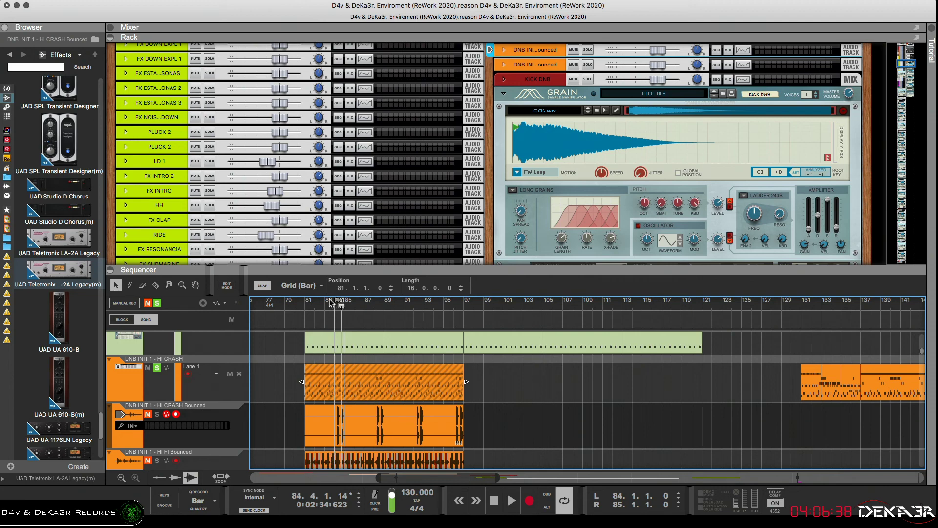
# Set the playback loop to span bars 81 to 97, matching the DNB INIT 1 - HI CRASH clip.
pyautogui.moveTo(330, 303); pyautogui.dragTo(464, 309)
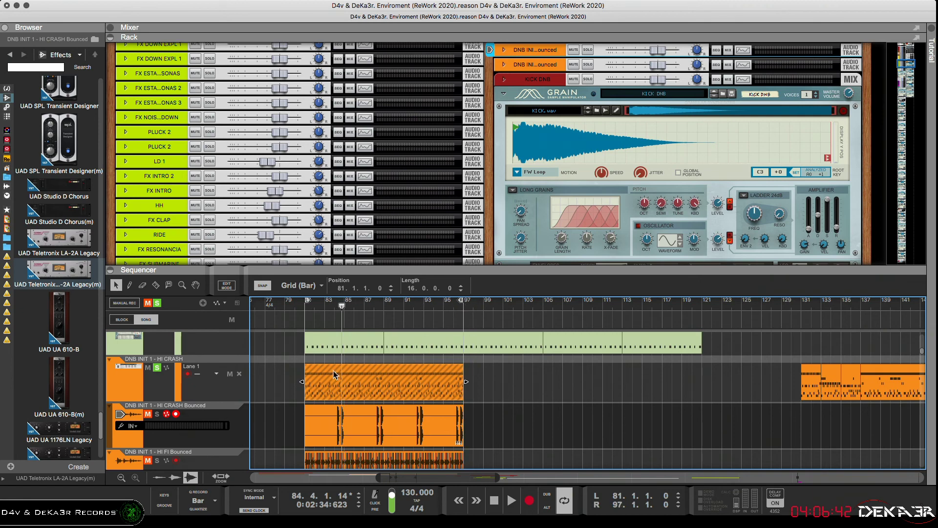
pyautogui.scroll(-3, 569, 243)
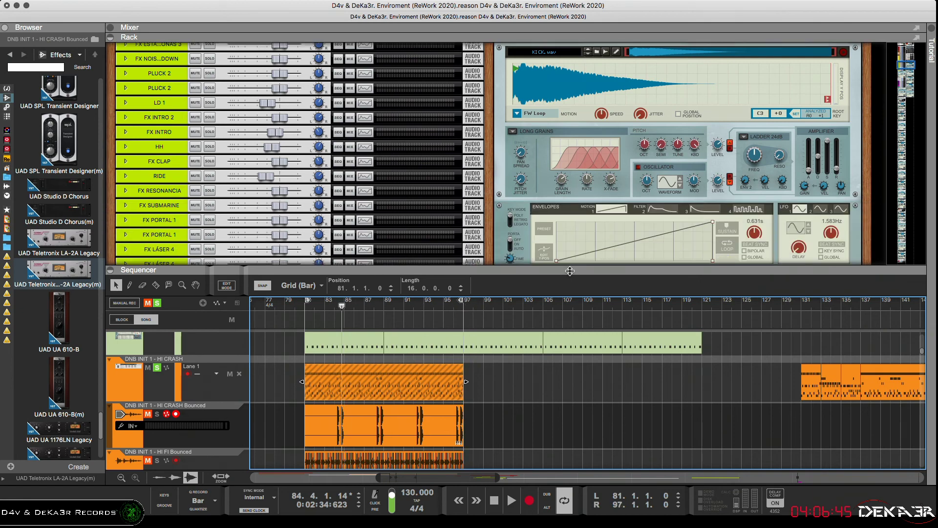
pyautogui.moveTo(570, 271); pyautogui.dragTo(570, 272)
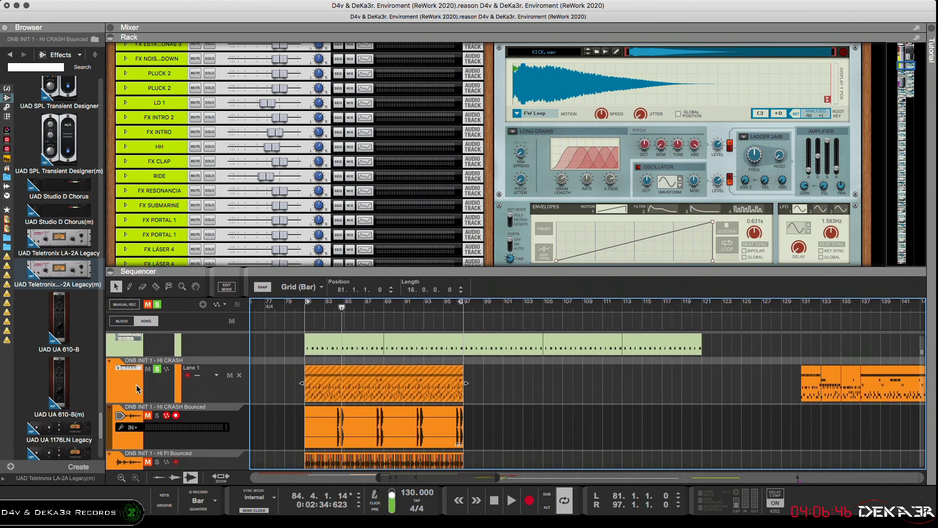
# Delete SPEM 1 Copy 5 and the UAD effects below it from the rack devices of the DNB INIT 1 - HI CRASH track.
pyautogui.click(138, 389)
pyautogui.scroll(-2, 659, 246)
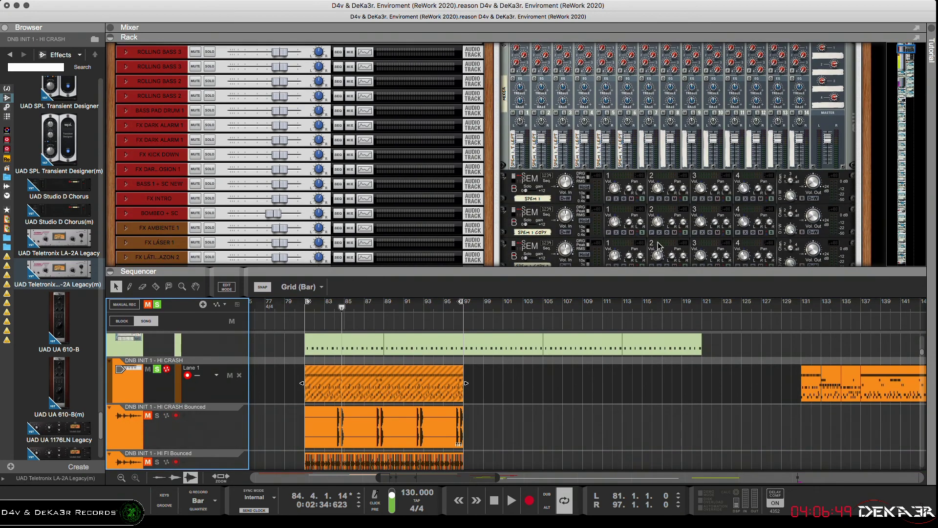
pyautogui.scroll(-10, 659, 245)
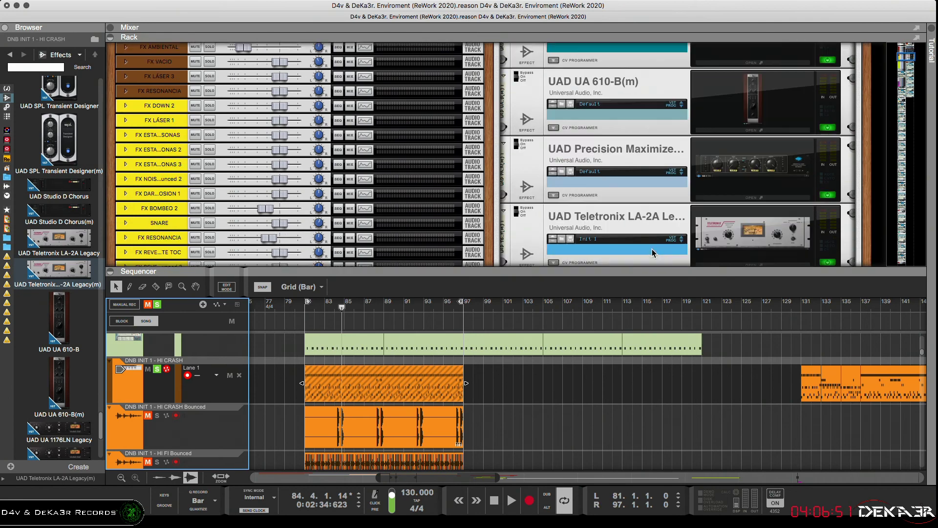
pyautogui.scroll(-3, 653, 252)
pyautogui.scroll(15, 648, 166)
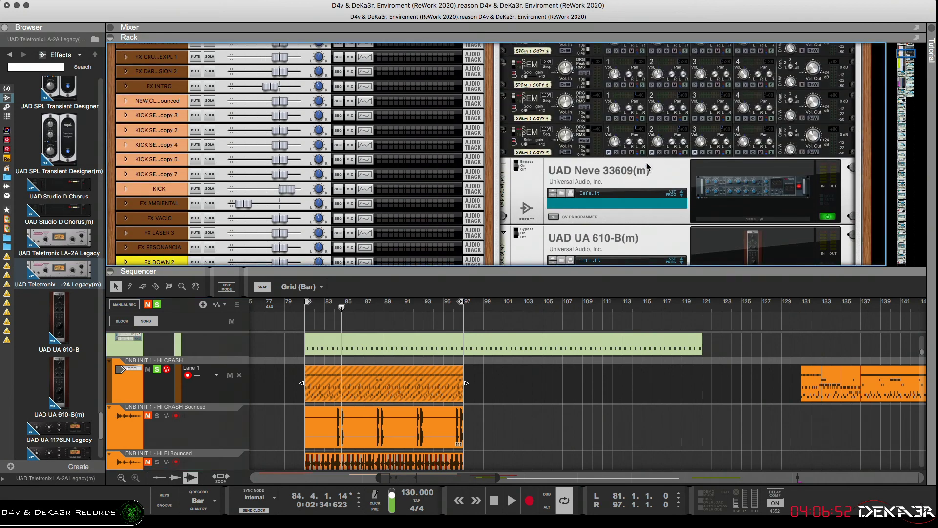
pyautogui.click(577, 200)
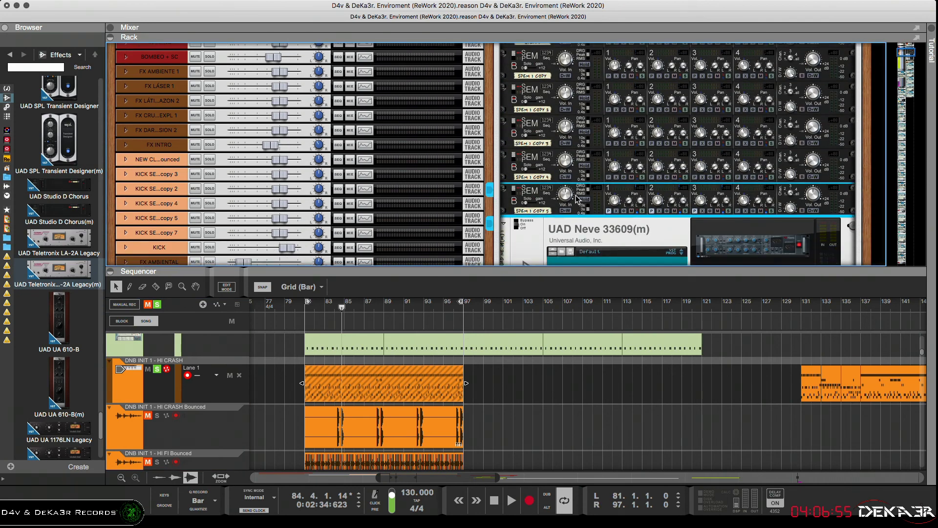
pyautogui.press('BackSpace')
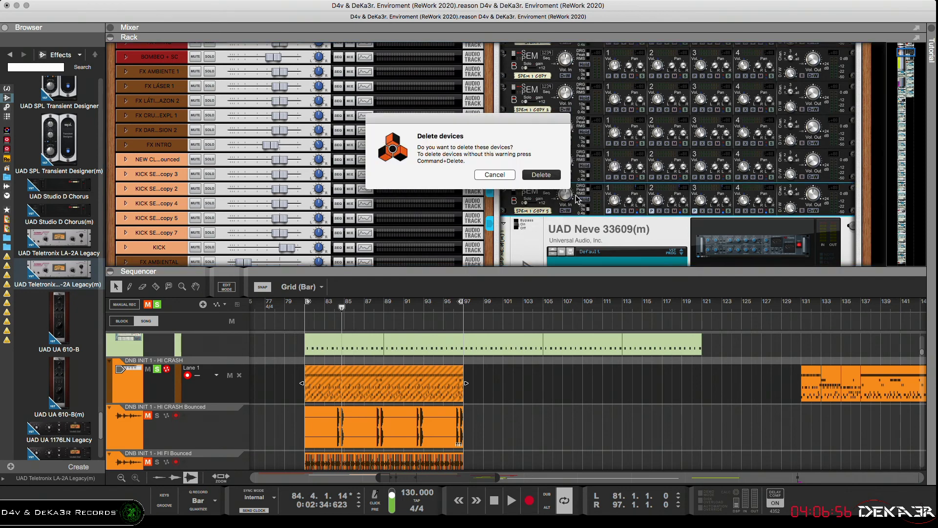
pyautogui.press('Escape')
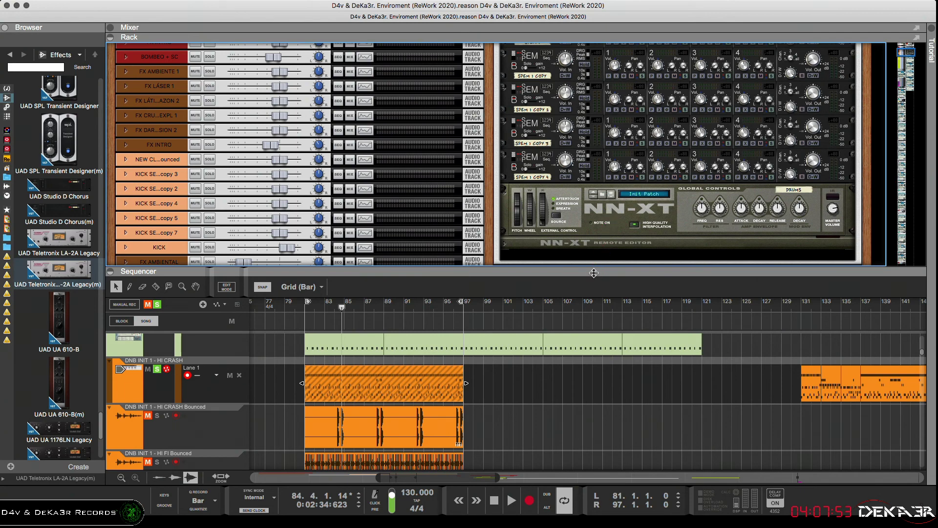
# Enlarge the rack view and play the DNB INIT 1 - HI CRASH clip from bar 81 with the selection tool active.
pyautogui.scroll(3, 606, 252)
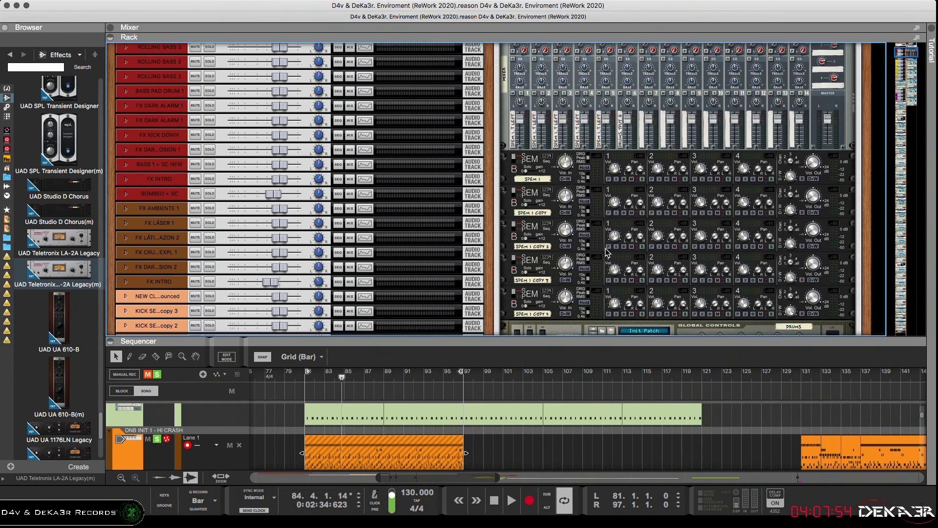
pyautogui.press('space')
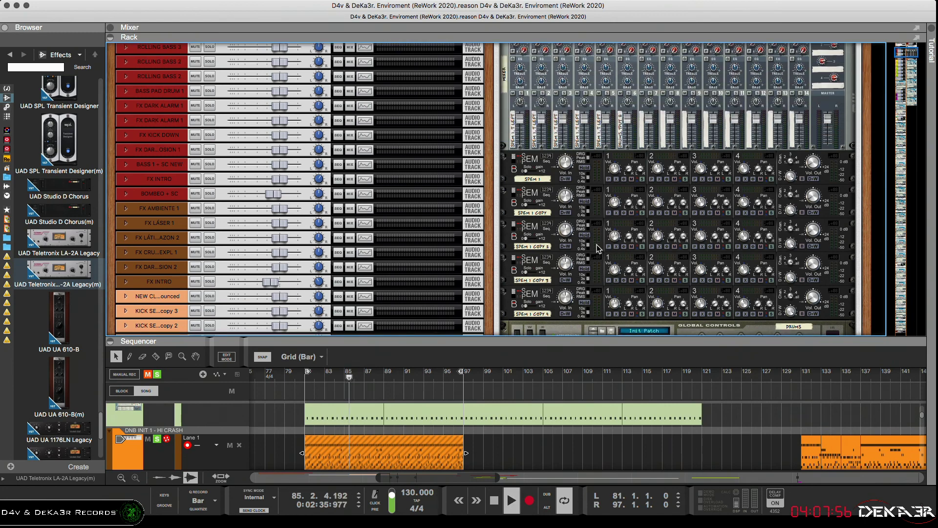
pyautogui.scroll(-1, 597, 248)
pyautogui.press('t')
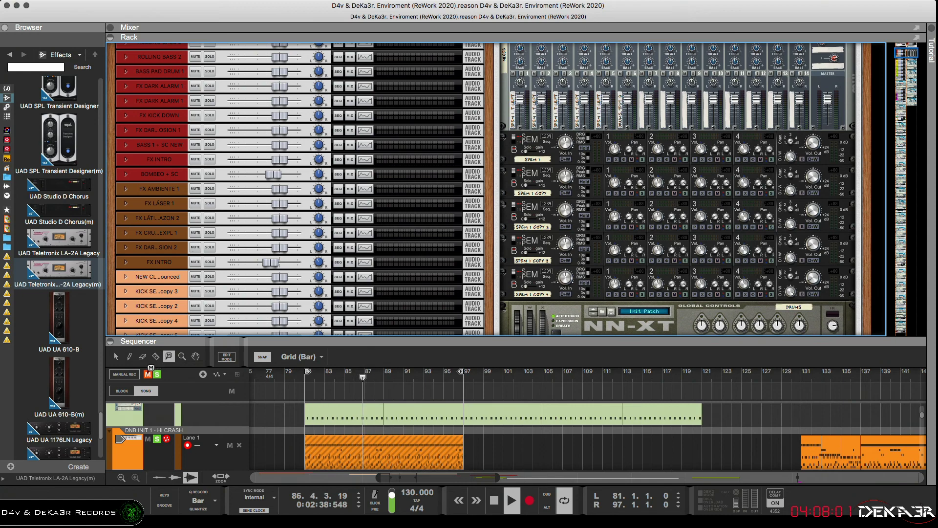
pyautogui.click(116, 356)
pyautogui.click(307, 381)
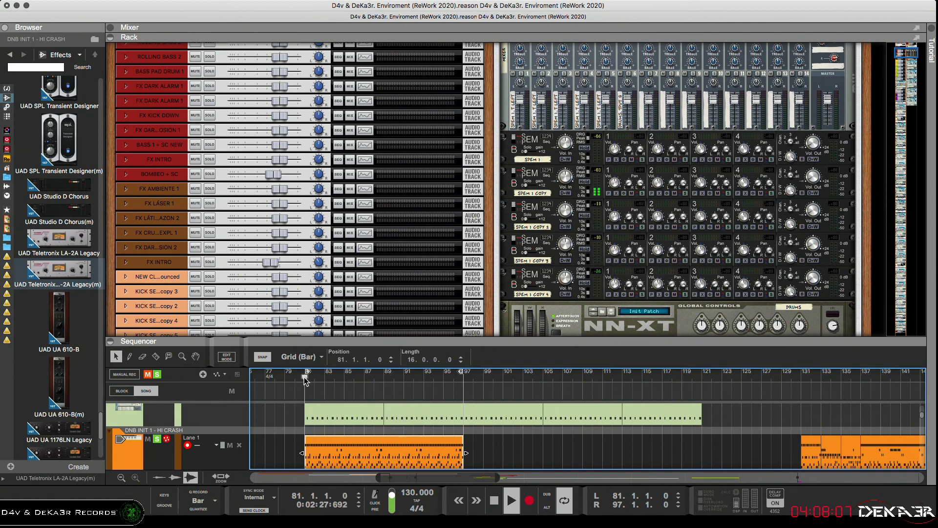
pyautogui.click(304, 381)
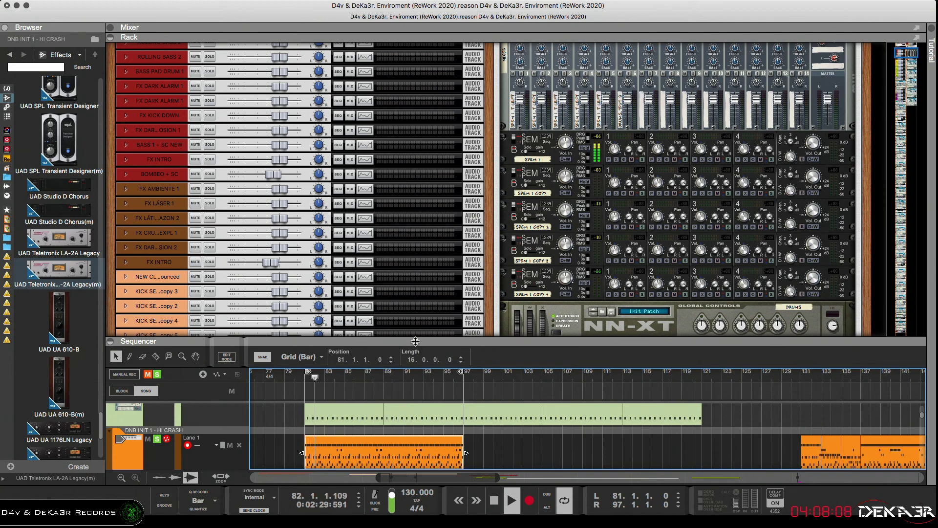
# Check the mixer and SPEM level meters in the rack during playback and stop the playback.
pyautogui.moveTo(415, 341); pyautogui.dragTo(431, 360)
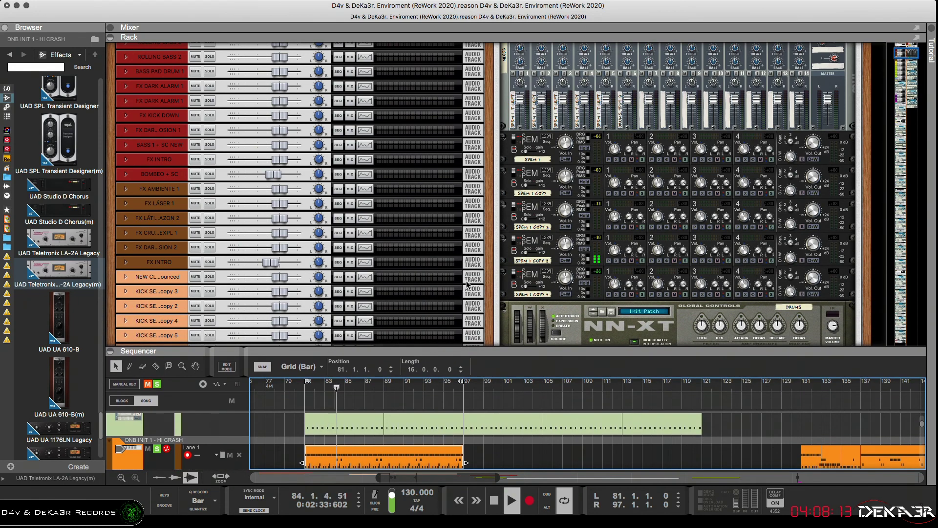
pyautogui.scroll(4, 630, 247)
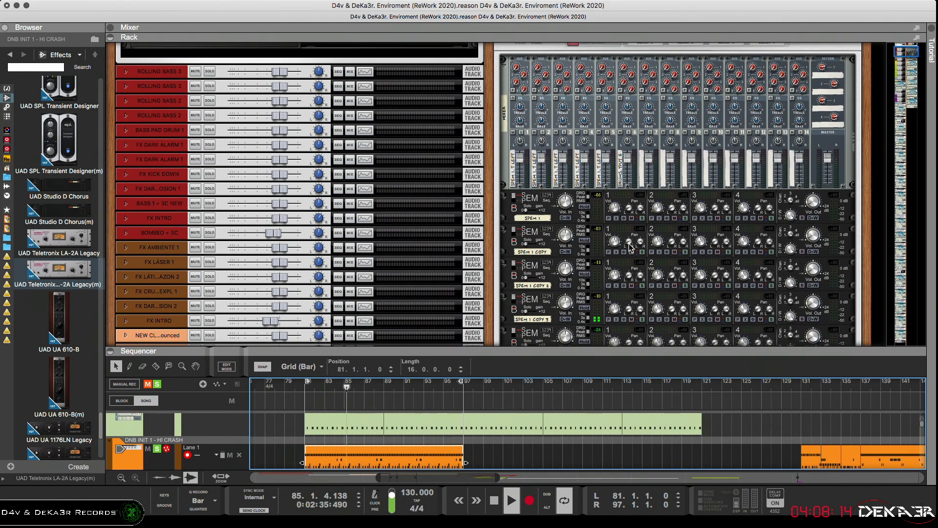
pyautogui.scroll(-4, 631, 247)
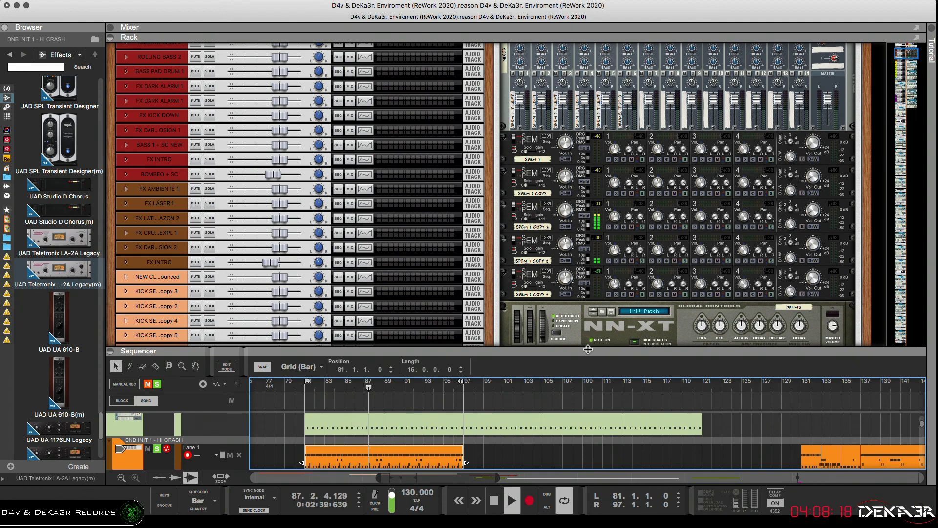
pyautogui.moveTo(587, 349); pyautogui.dragTo(596, 244)
pyautogui.press('space')
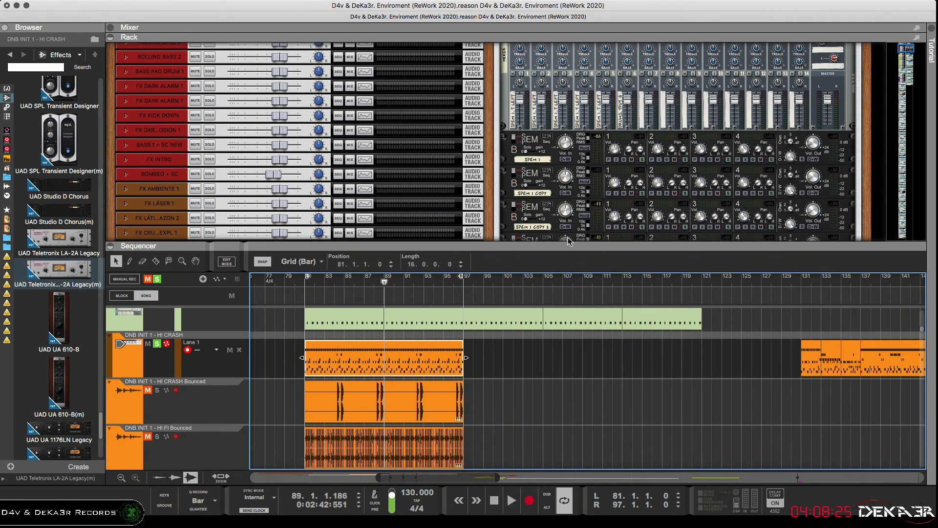
# Inspect the rear cabling between the mixer, the SPEM units and the NN-XT, restart playback and return to the rack front.
pyautogui.press('Tab')
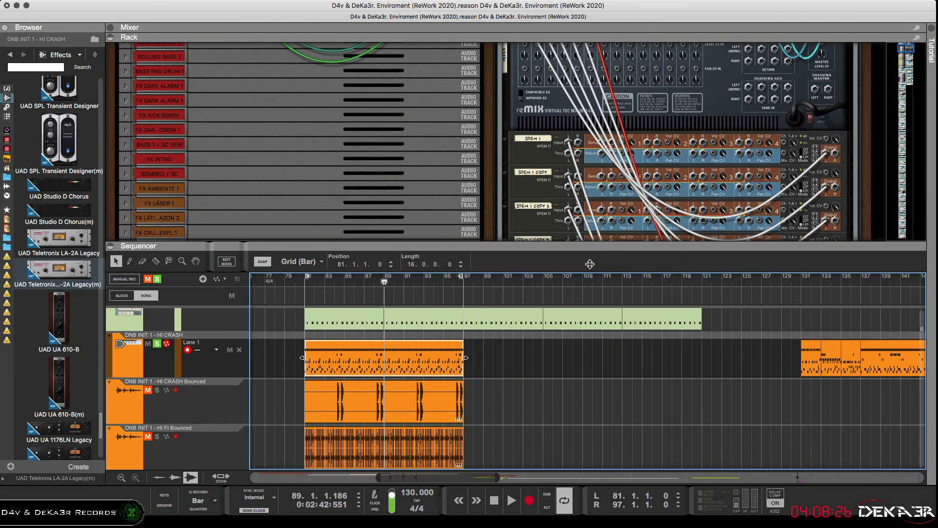
pyautogui.moveTo(590, 264); pyautogui.dragTo(595, 342)
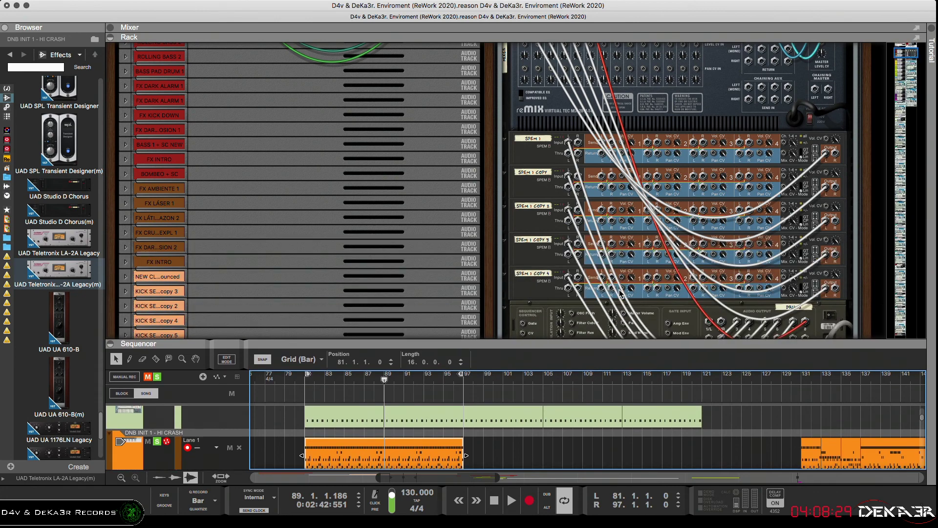
pyautogui.scroll(2, 619, 293)
pyautogui.scroll(2, 597, 88)
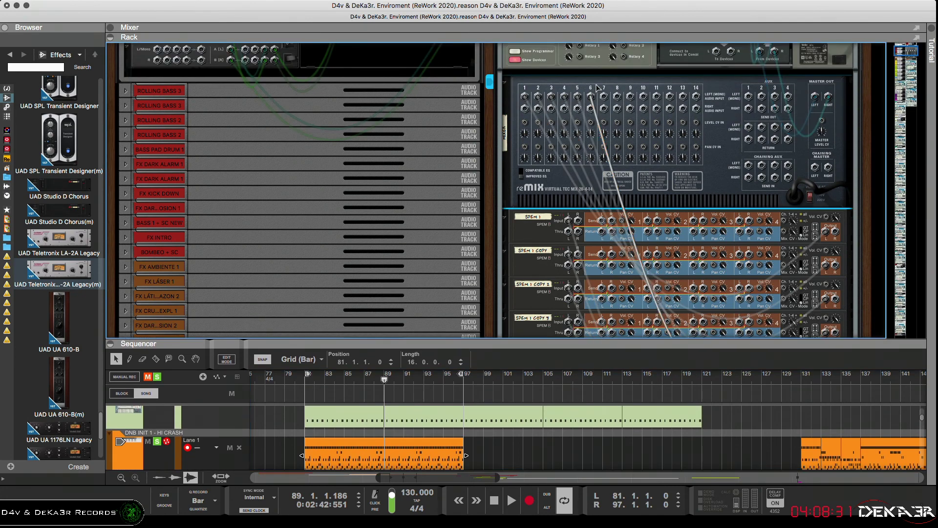
pyautogui.scroll(-9, 597, 100)
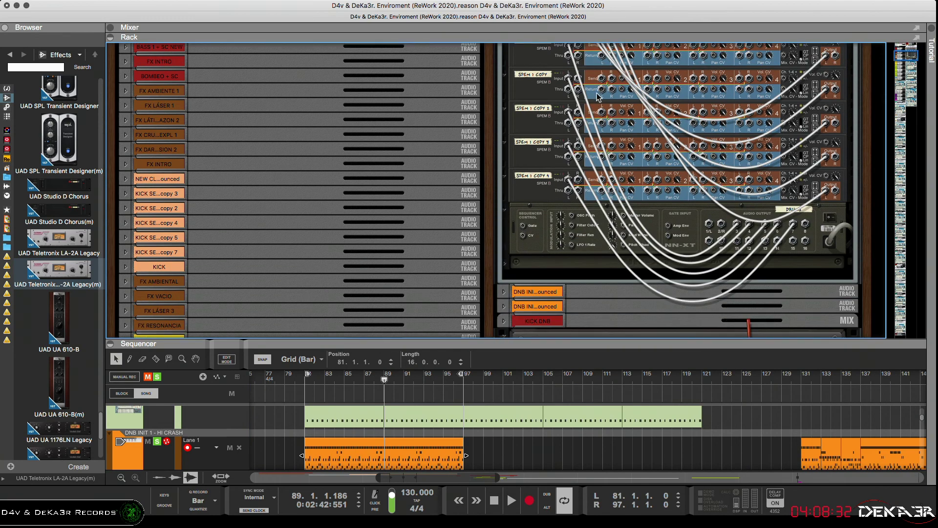
pyautogui.scroll(2, 592, 210)
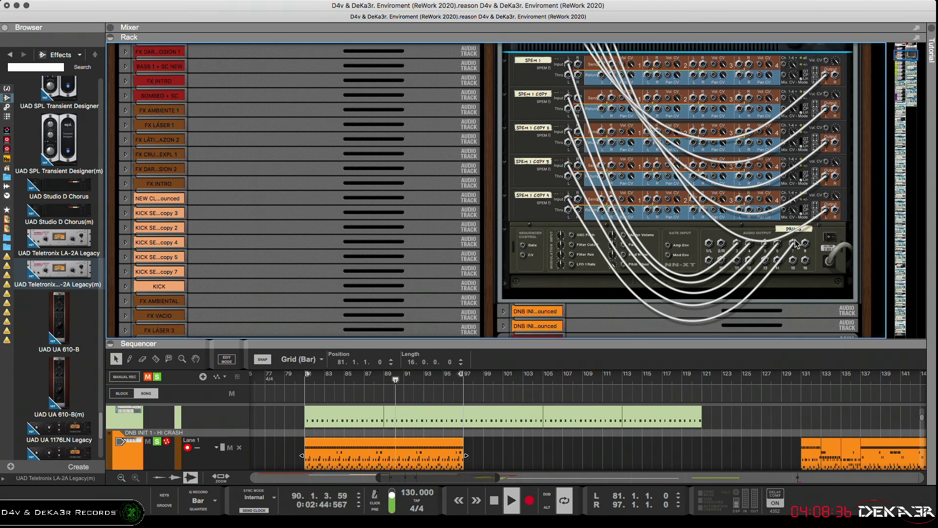
pyautogui.press('Tab')
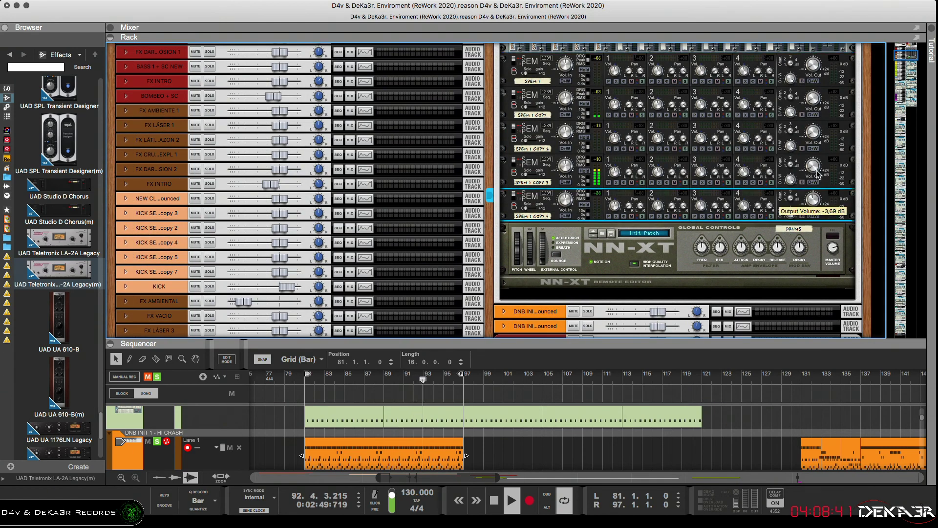
# Test the output volumes of SPEM 1 Copy 3 and SPEM 1 Copy 4 during playback, lowering Copy 4 to -∞ dB.
pyautogui.moveTo(817, 169)
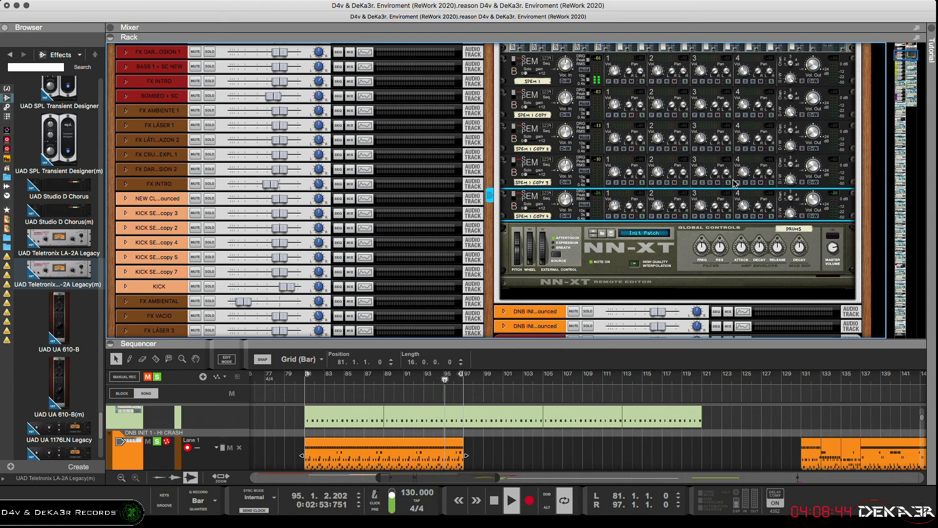
pyautogui.moveTo(813, 170); pyautogui.dragTo(821, 141)
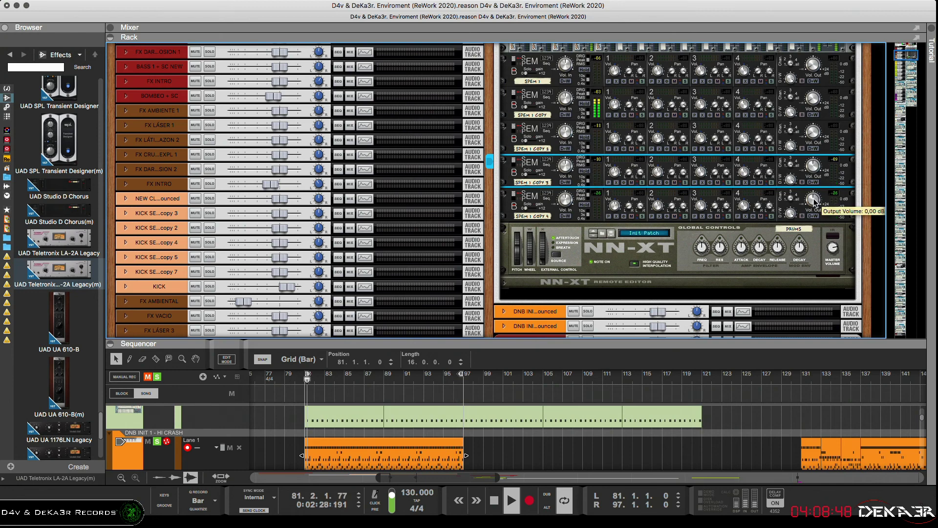
pyautogui.click(814, 201)
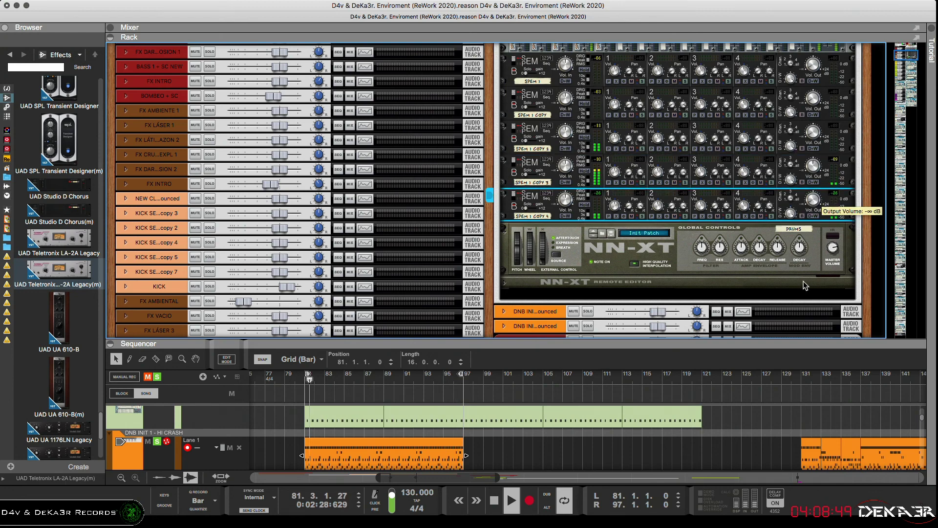
# Move SPEM 1 Copy 3 below SPEM 1 Copy 4, directly above the NN-XT.
pyautogui.click(547, 174)
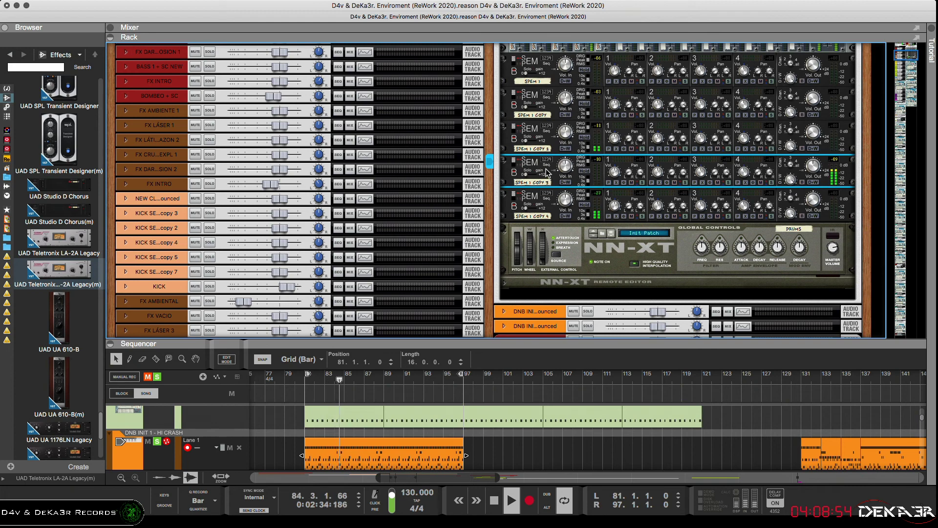
pyautogui.moveTo(548, 174); pyautogui.dragTo(549, 215)
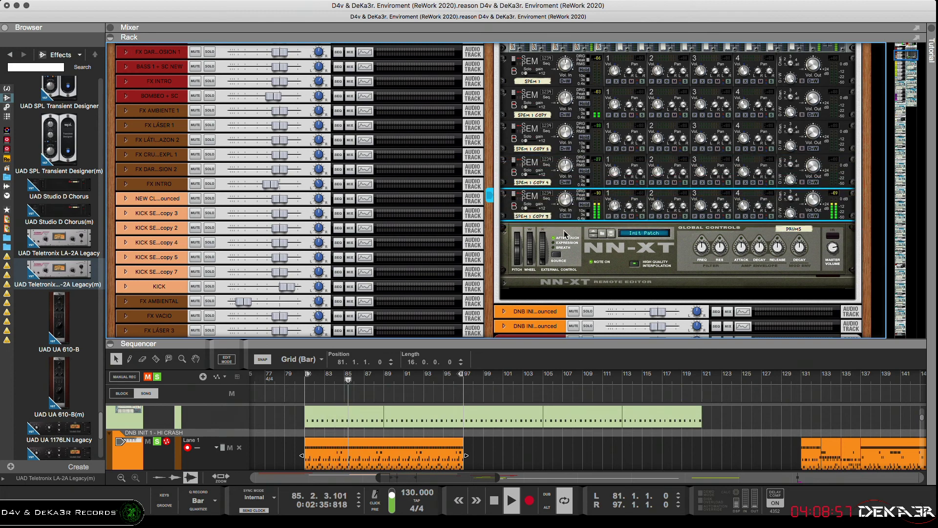
pyautogui.scroll(1, 608, 265)
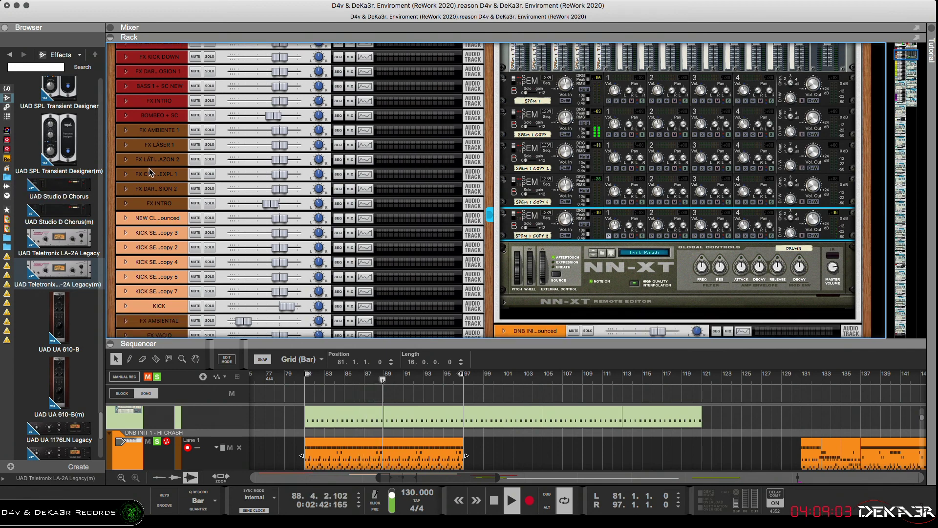
# Insert a UAD SPL Transient Designer(m) effect between SPEM 1 Copy 3 and the NN-XT.
pyautogui.scroll(2, 63, 190)
pyautogui.moveTo(63, 194); pyautogui.dragTo(554, 247)
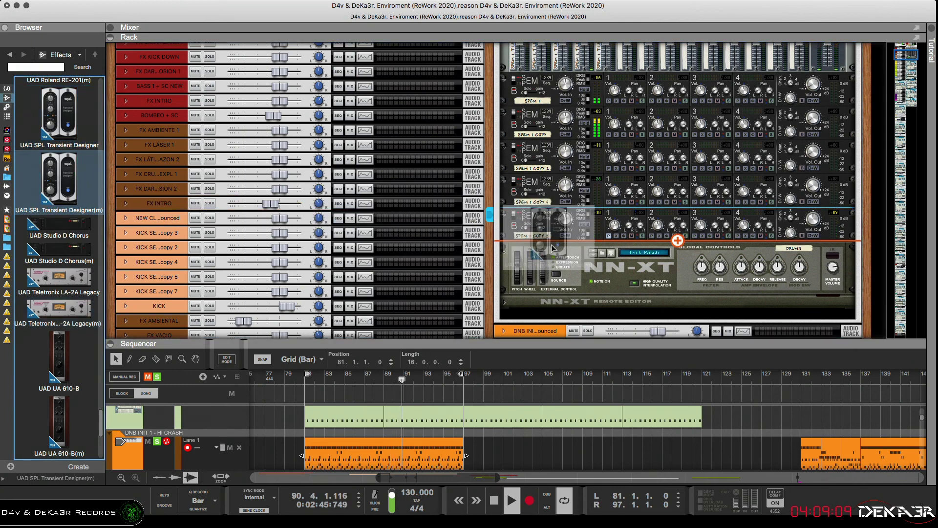
pyautogui.moveTo(554, 247); pyautogui.dragTo(554, 247)
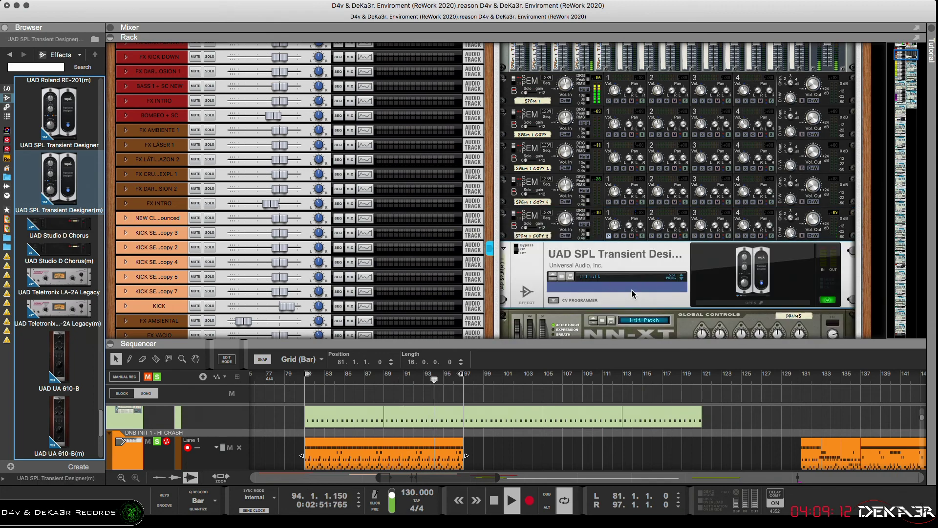
# On the rack's rear, cable SPEM 1 Copy 3's first left send to the Transient Designer's left input and its left output to the matching return.
pyautogui.click(739, 297)
pyautogui.press('Tab')
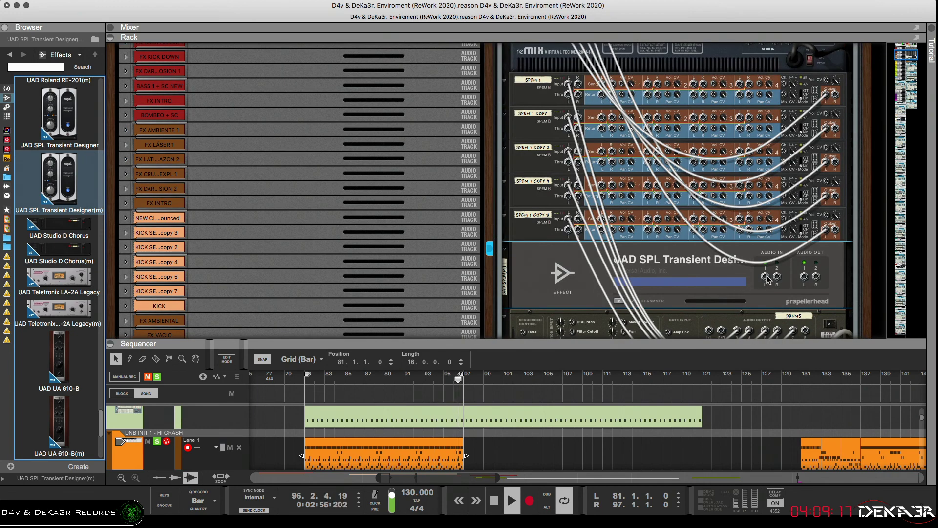
pyautogui.moveTo(602, 229); pyautogui.dragTo(765, 264)
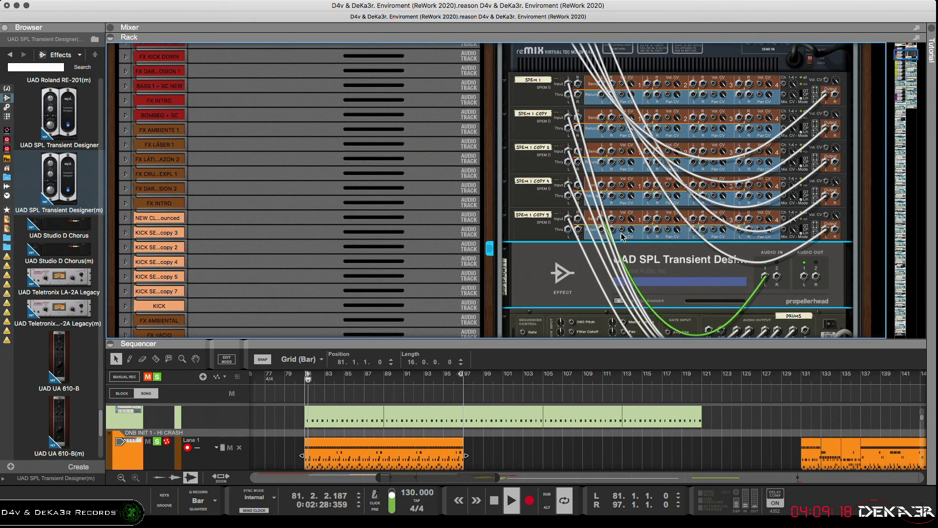
pyautogui.press('l')
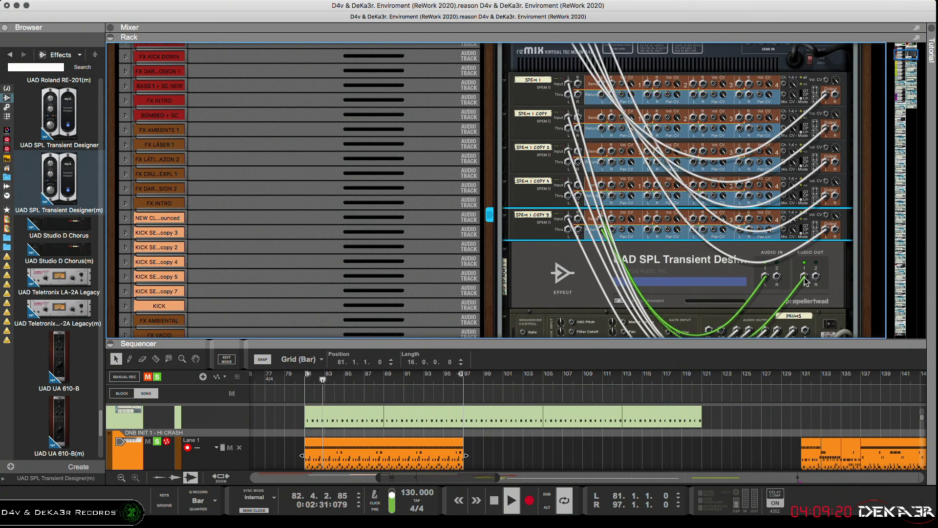
# Open the SPL Transient Designer(m)'s plug-in window from the rack's front, adjust its sustain, and close the window.
pyautogui.click(742, 267)
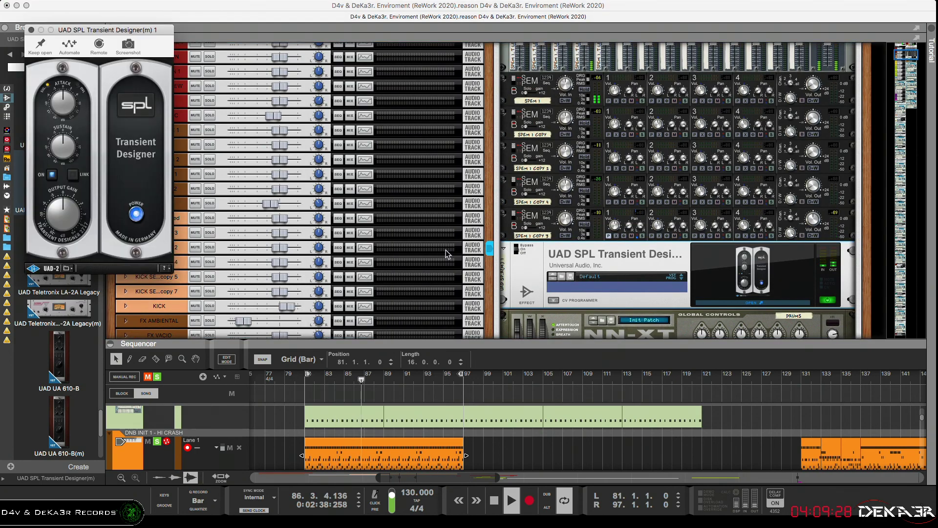
pyautogui.moveTo(111, 38); pyautogui.dragTo(366, 101)
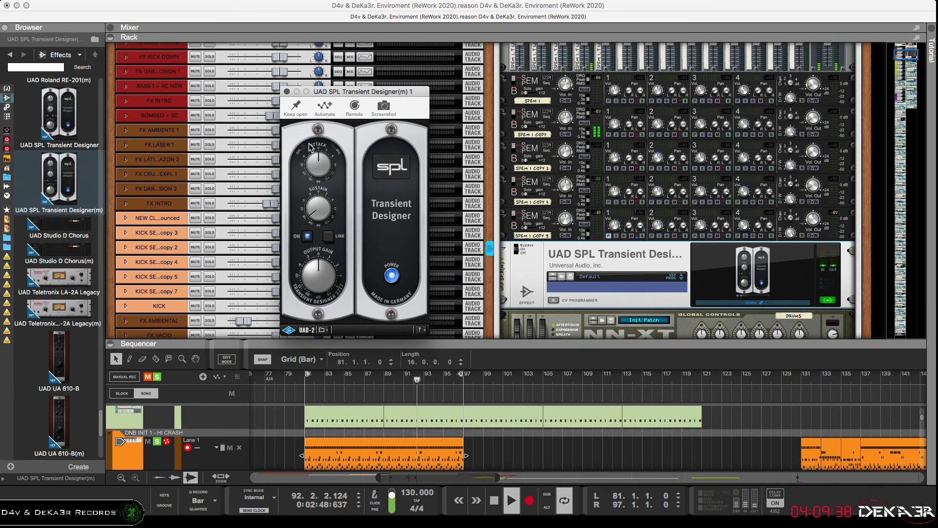
pyautogui.click(286, 91)
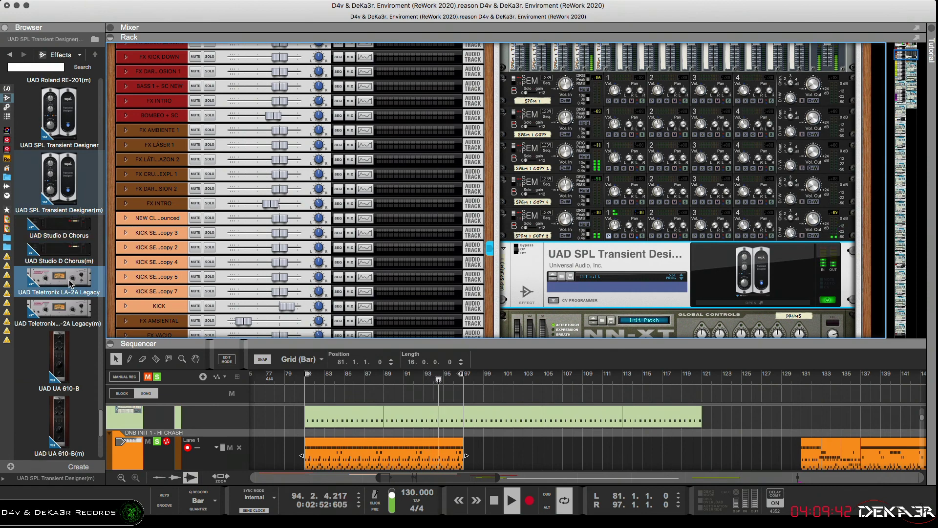
# Insert a UAD Neve 33609(m) effect between the Transient Designer and the NN-XT, and enlarge the rack area.
pyautogui.scroll(-20, 70, 283)
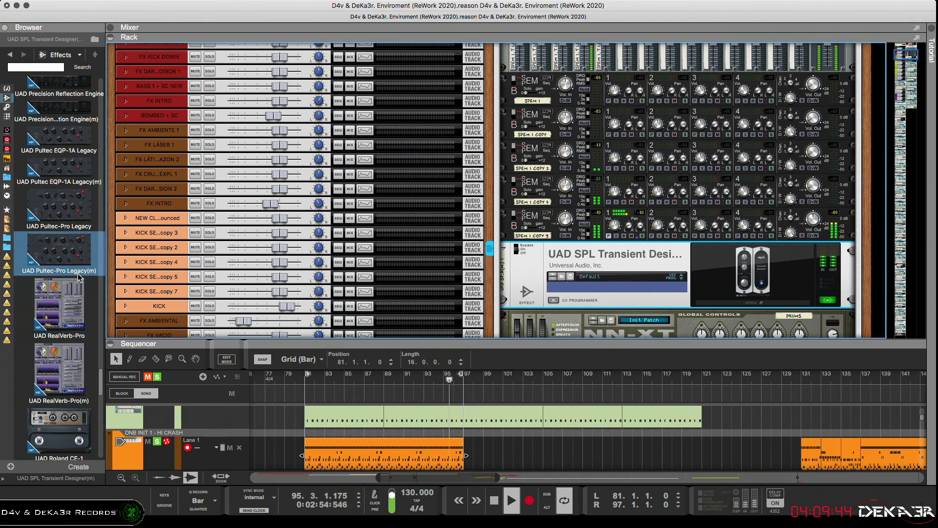
pyautogui.scroll(8, 79, 277)
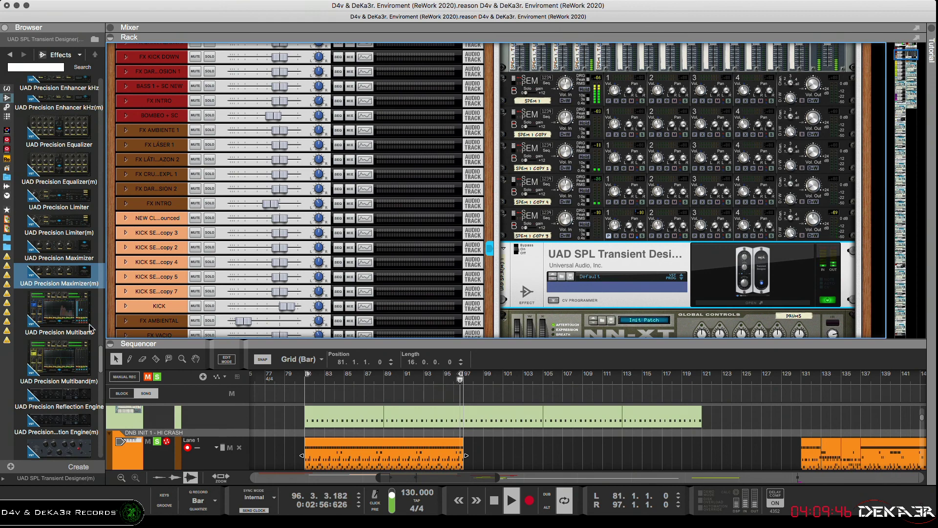
pyautogui.moveTo(102, 353); pyautogui.dragTo(102, 324)
pyautogui.moveTo(63, 201)
pyautogui.mouseDown()
pyautogui.moveTo(534, 257)
pyautogui.moveTo(559, 311)
pyautogui.mouseUp()
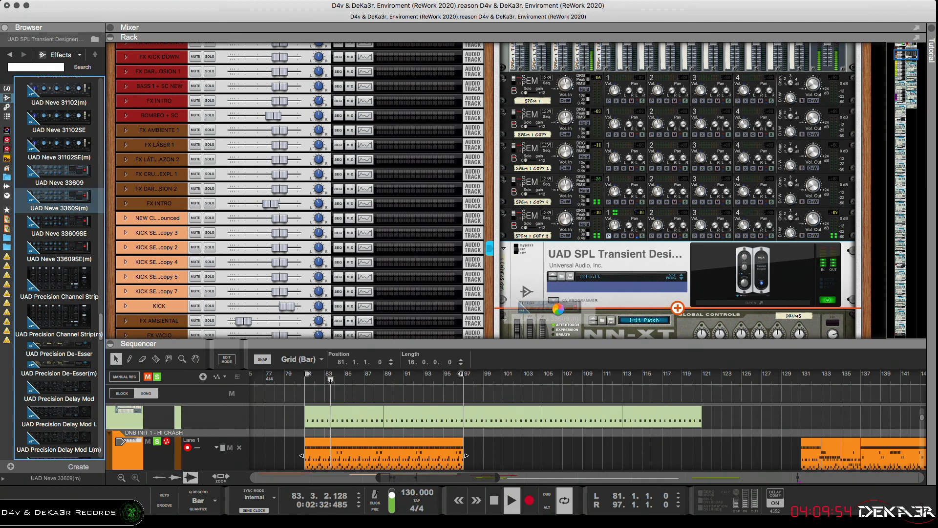
pyautogui.moveTo(677, 307); pyautogui.dragTo(675, 308)
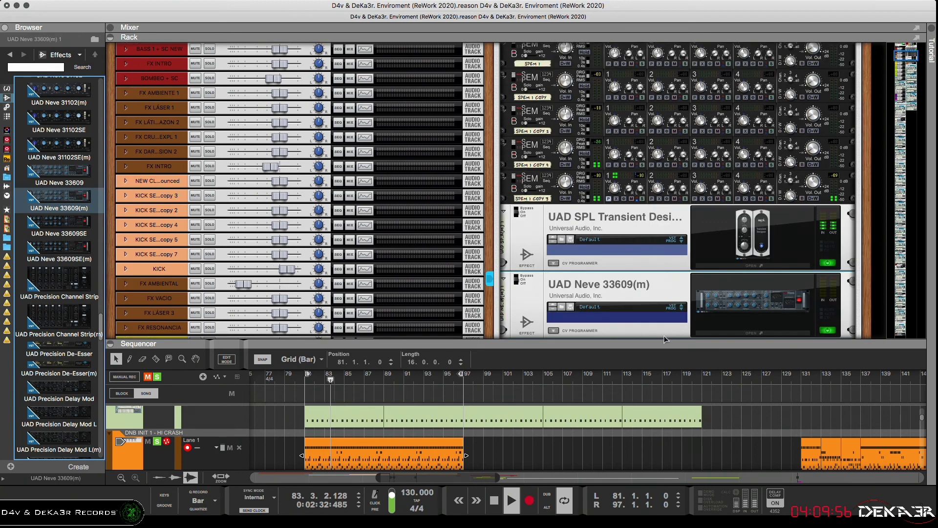
pyautogui.moveTo(664, 342); pyautogui.dragTo(663, 388)
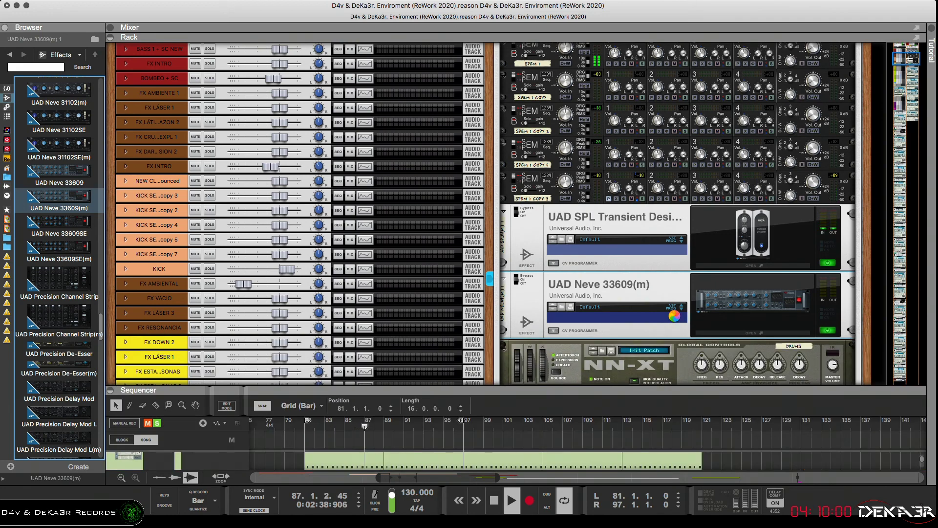
# On the rack's rear, cable SPEM 1 Copy 3's second left send to the Neve 33609(m)'s left input and its left output to the matching return.
pyautogui.press('Tab')
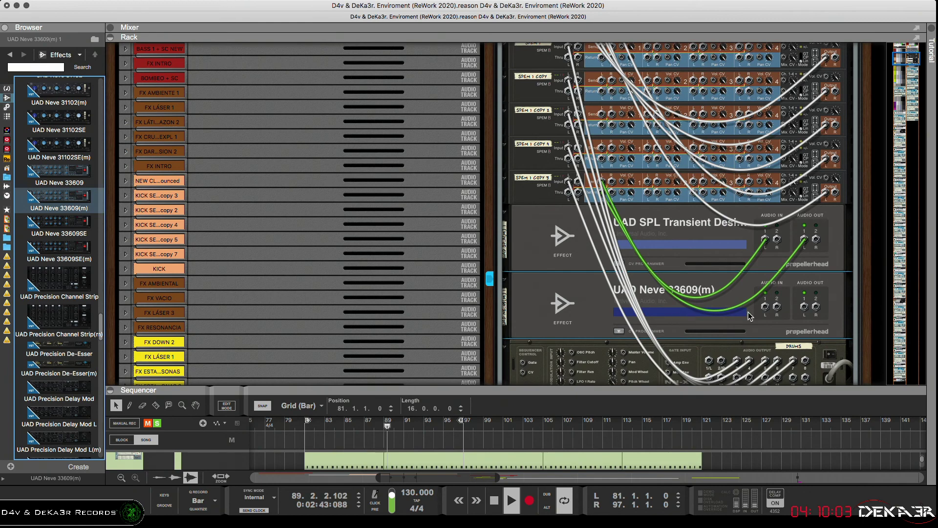
pyautogui.press('Up')
pyautogui.press('Up')
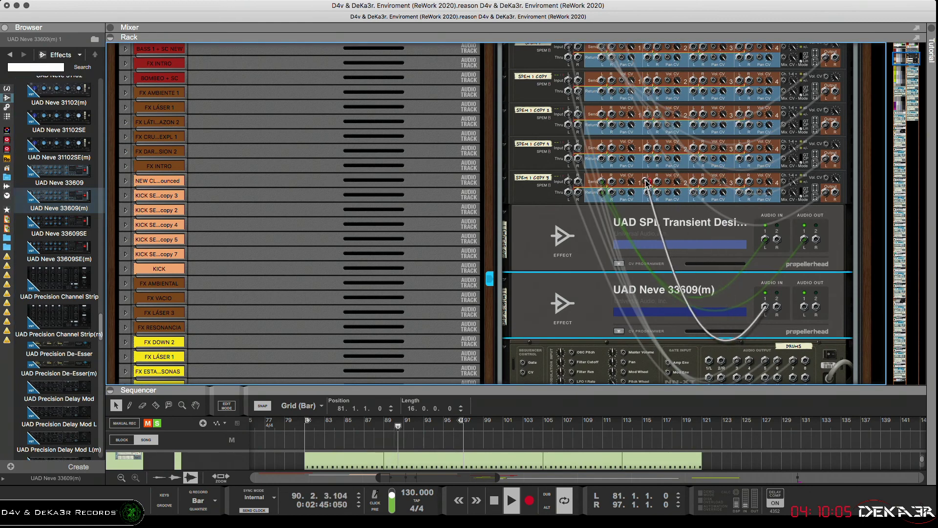
pyautogui.moveTo(724, 252); pyautogui.dragTo(804, 311)
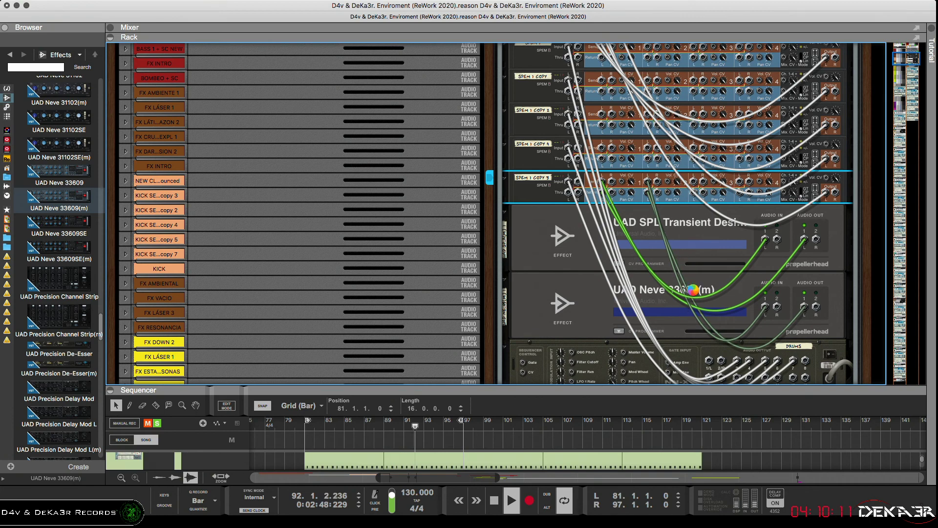
pyautogui.press('Tab')
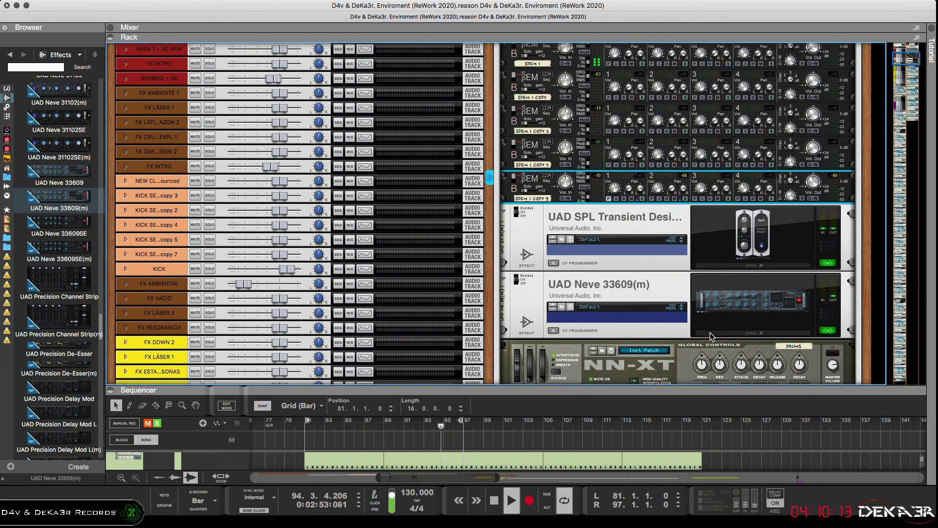
# Open the Neve 33609(m)'s plug-in window, adjust its limiter and compressor settings during playback, and close the window.
pyautogui.click(755, 333)
pyautogui.moveTo(264, 30); pyautogui.dragTo(421, 200)
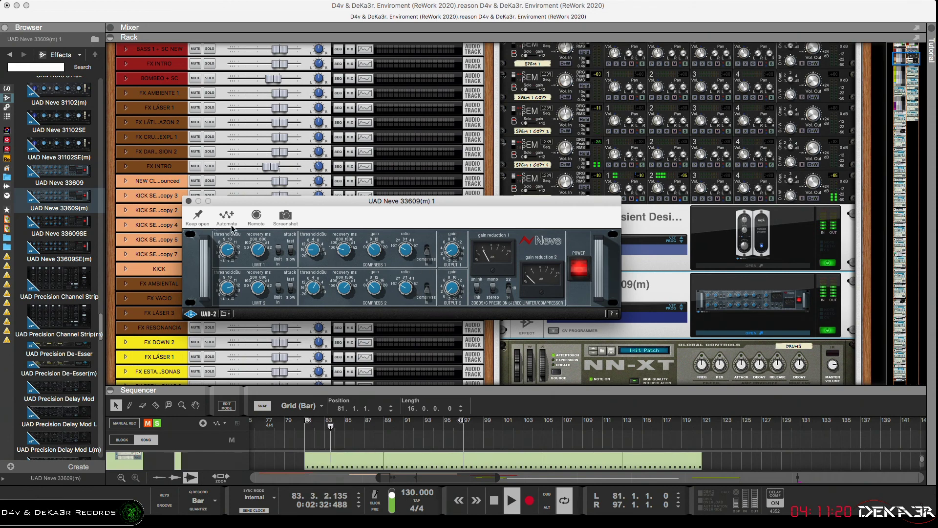
pyautogui.click(189, 201)
# Insert a UAD Neve 1073 Legacy(m) effect between the Neve 33609(m) and the NN-XT.
pyautogui.moveTo(102, 326); pyautogui.dragTo(99, 308)
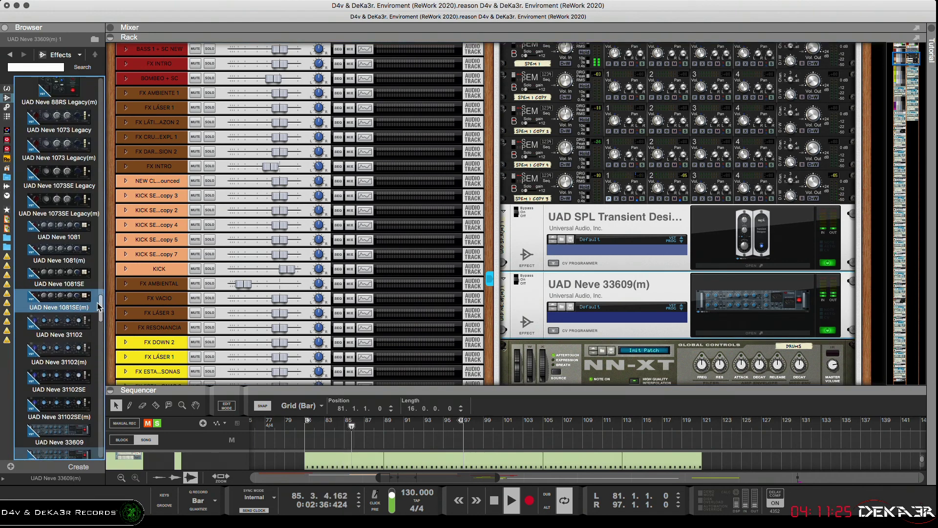
pyautogui.click(82, 266)
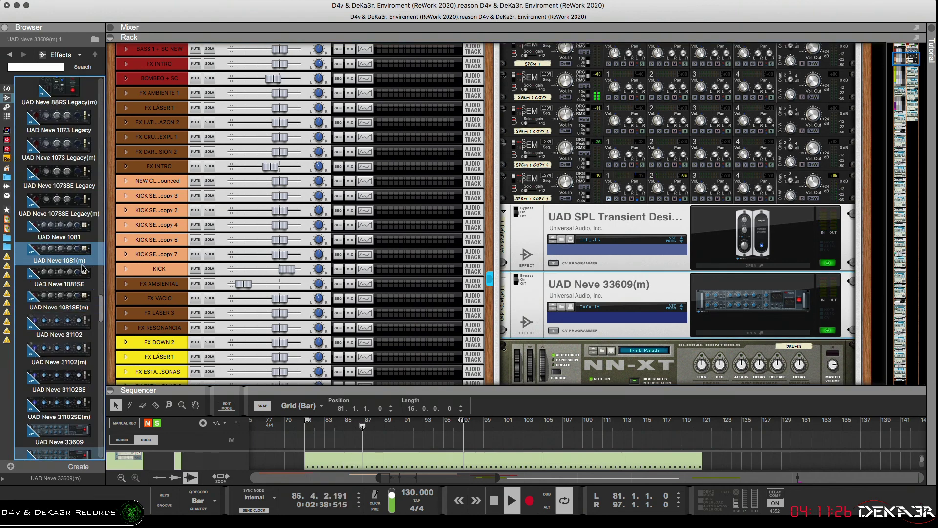
pyautogui.click(83, 274)
pyautogui.click(67, 166)
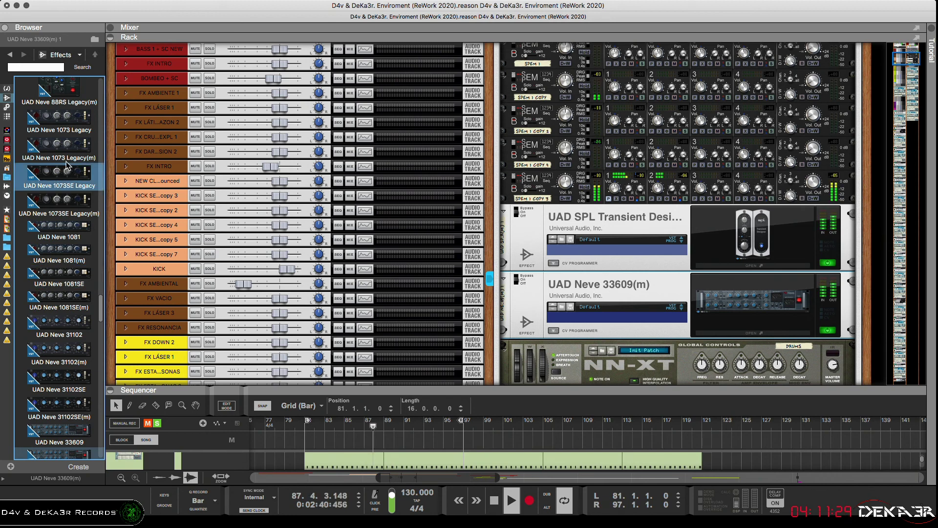
pyautogui.click(61, 147)
pyautogui.moveTo(61, 146); pyautogui.dragTo(585, 340)
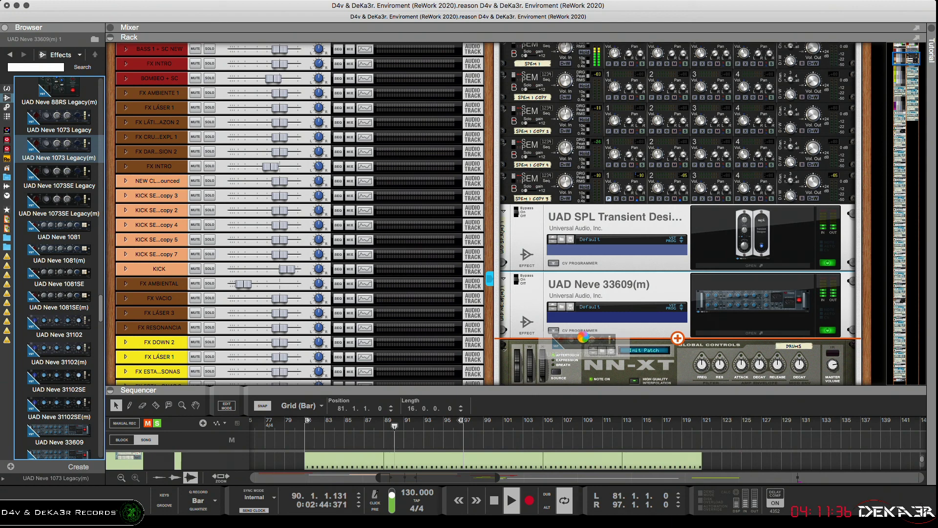
pyautogui.moveTo(585, 339); pyautogui.dragTo(585, 339)
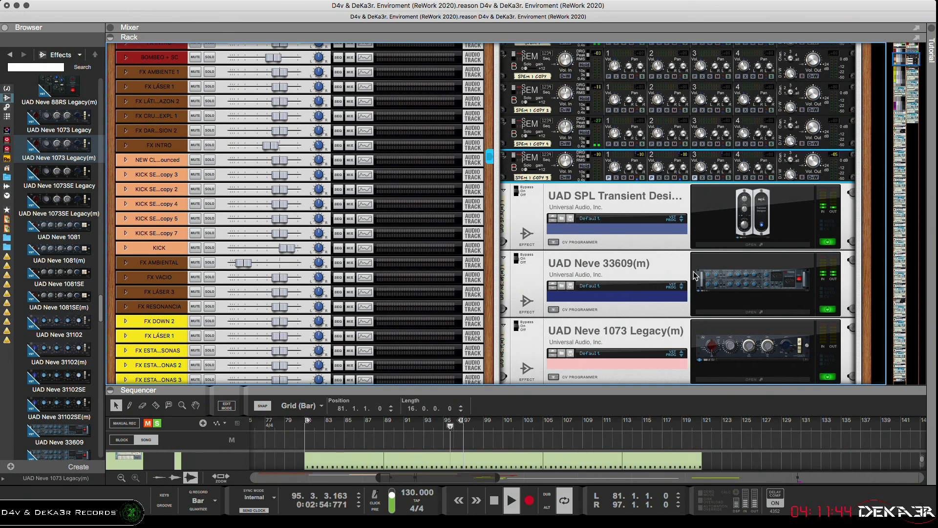
# Cable SPEM 1 Copy 3's third left send to the Neve 1073 Legacy(m)'s left input and its left output to the matching return.
pyautogui.press('Tab')
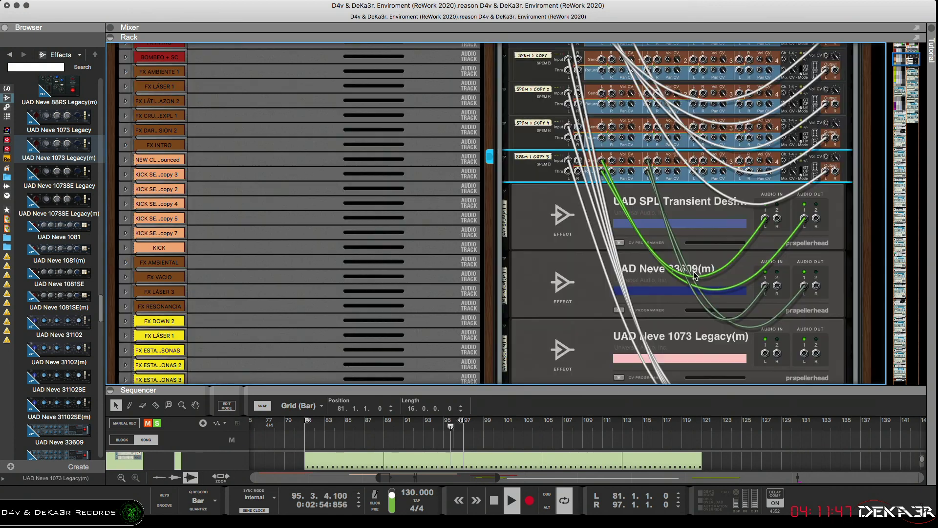
pyautogui.moveTo(766, 358); pyautogui.dragTo(693, 160)
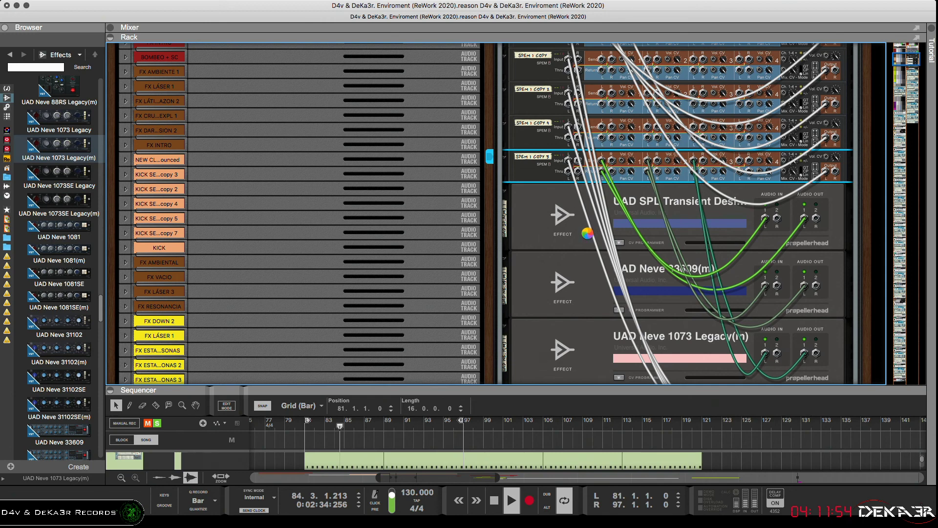
pyautogui.press('Tab')
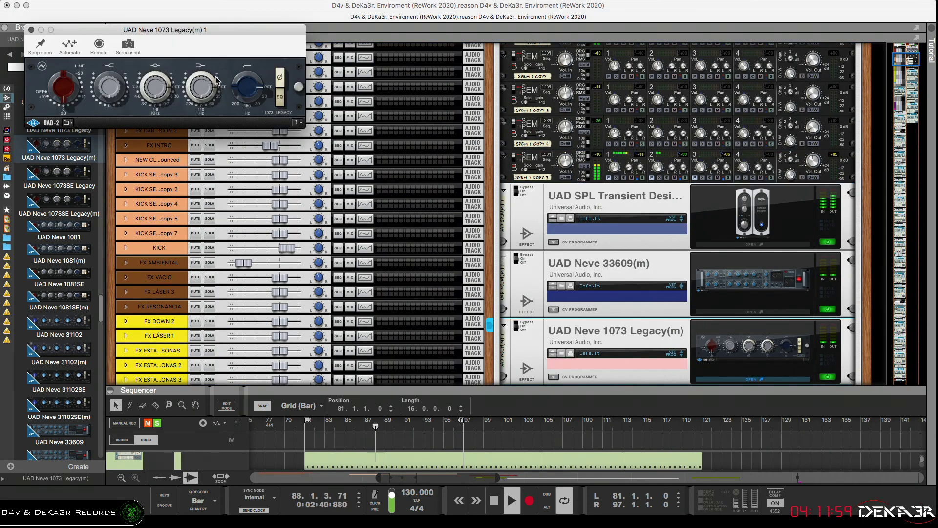
# Adjust the red gain control of the Neve 1073 Legacy(m) during playback and close its plug-in window.
pyautogui.moveTo(218, 81); pyautogui.dragTo(484, 315)
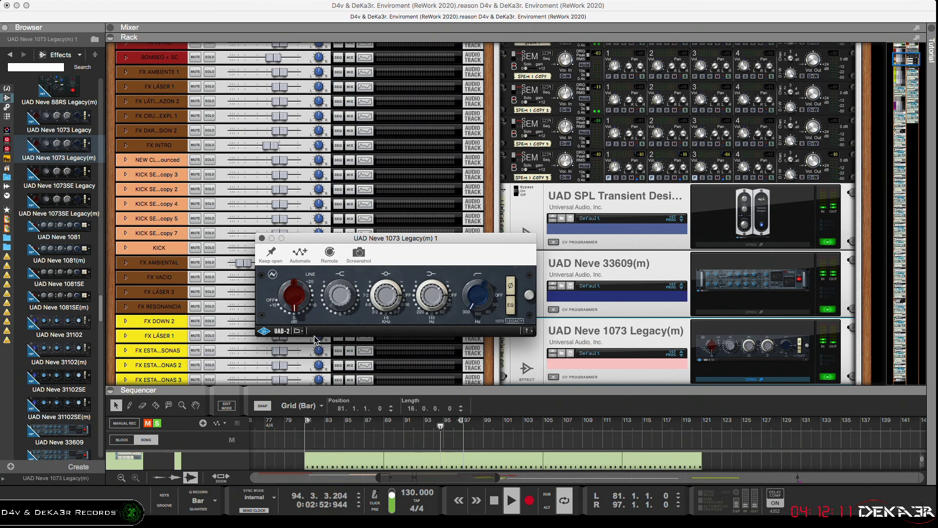
pyautogui.scroll(-1, 293, 287)
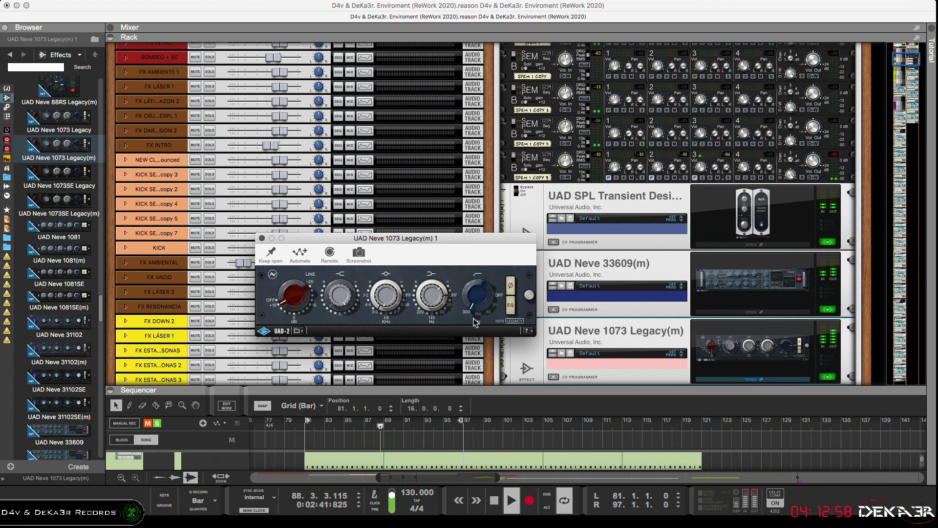
pyautogui.moveTo(474, 319); pyautogui.dragTo(467, 323)
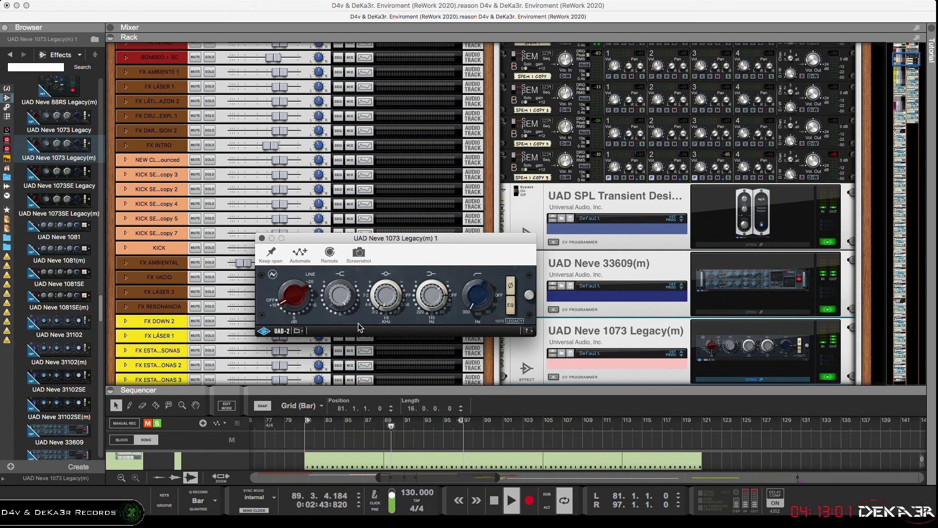
pyautogui.click(262, 238)
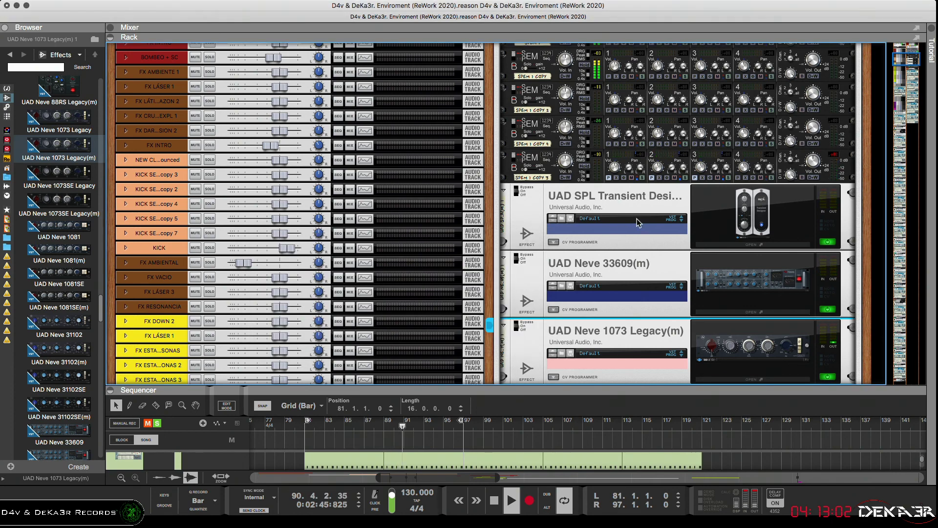
# Insert a UAD Precision Limiter(m) effect between the Neve 1073 Legacy(m) and the NN-XT.
pyautogui.scroll(-2, 620, 279)
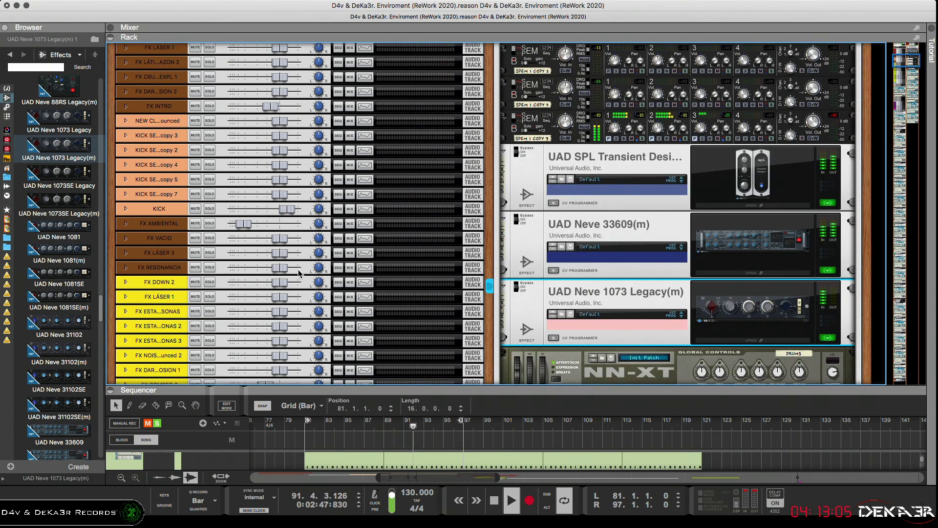
pyautogui.moveTo(99, 304); pyautogui.dragTo(99, 355)
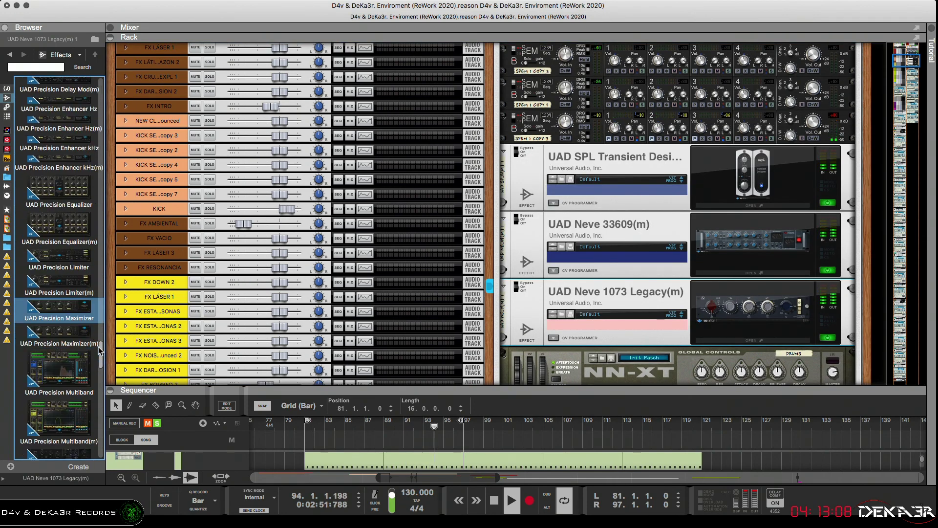
pyautogui.click(73, 285)
pyautogui.moveTo(72, 285); pyautogui.dragTo(678, 346)
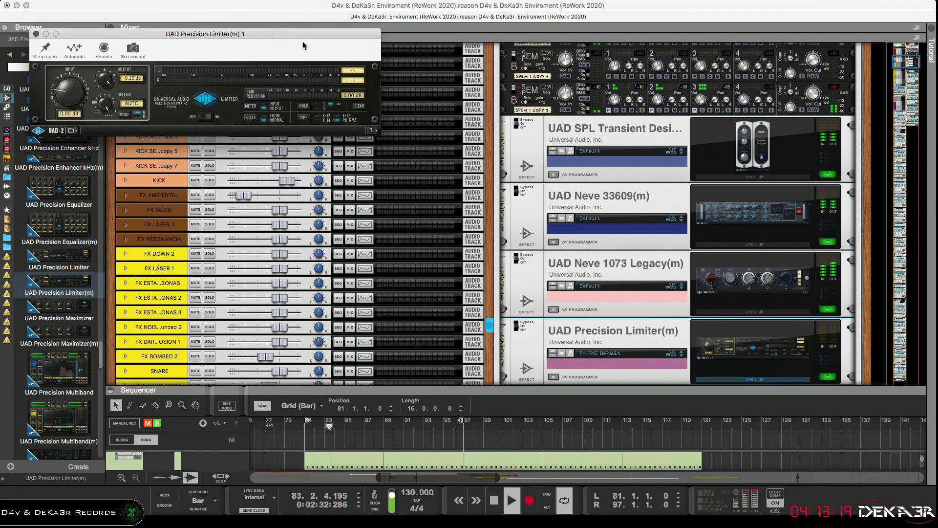
pyautogui.moveTo(303, 41); pyautogui.dragTo(480, 242)
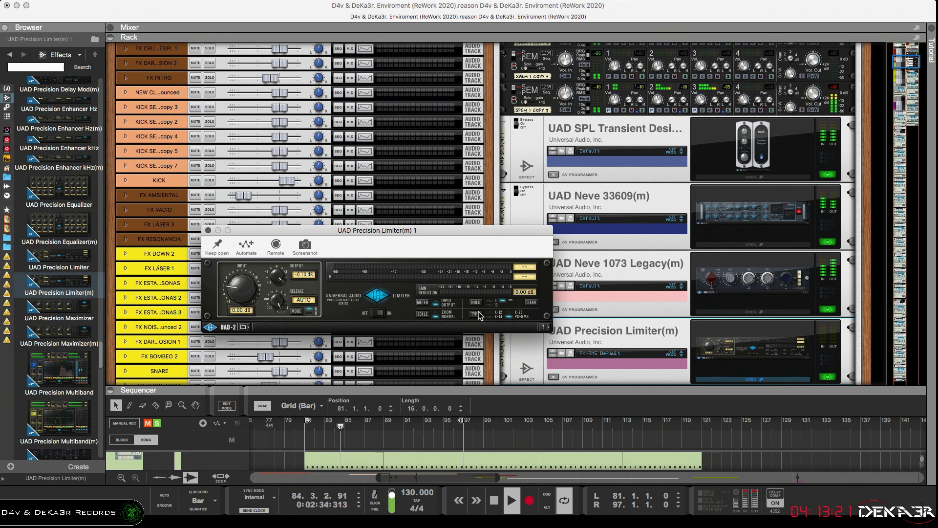
# Cable SPEM 1 Copy 3's fourth left send to the Precision Limiter(m)'s left input and its left output to the matching return.
pyautogui.click(745, 131)
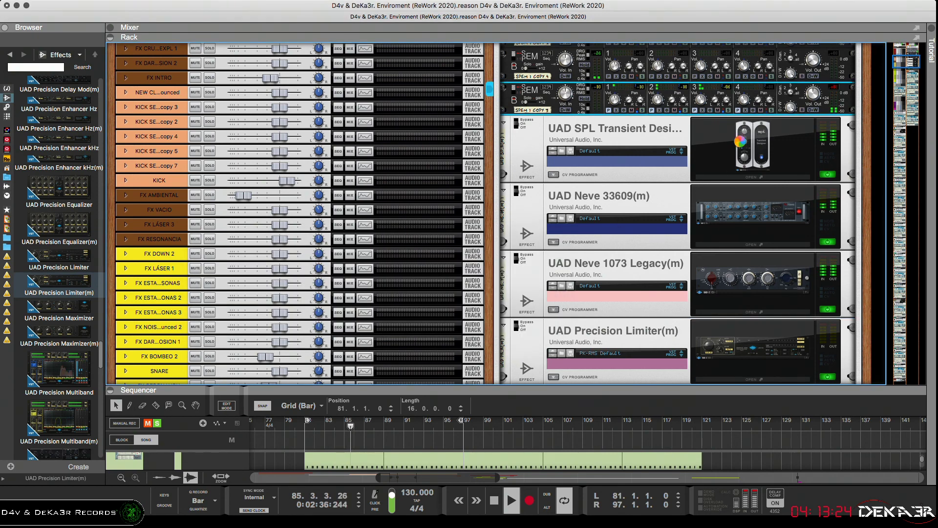
pyautogui.press('Tab')
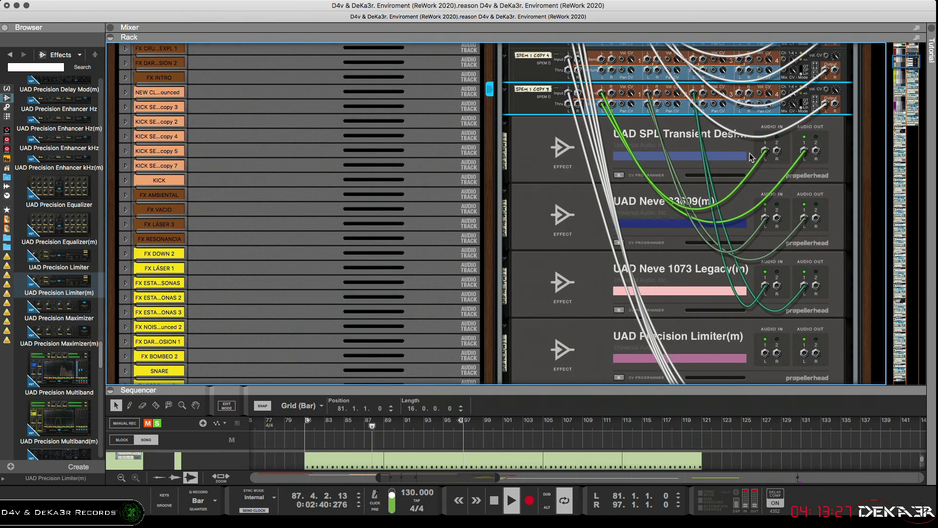
pyautogui.moveTo(741, 94); pyautogui.dragTo(777, 353)
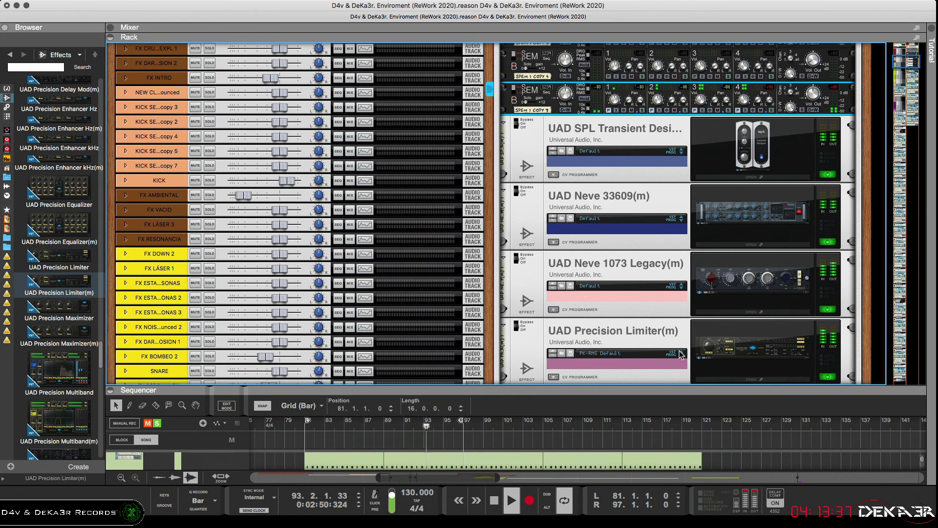
# Open the Precision Limiter(m) and set its release to 0.03 ms and its input to -2.25 dB.
pyautogui.click(715, 381)
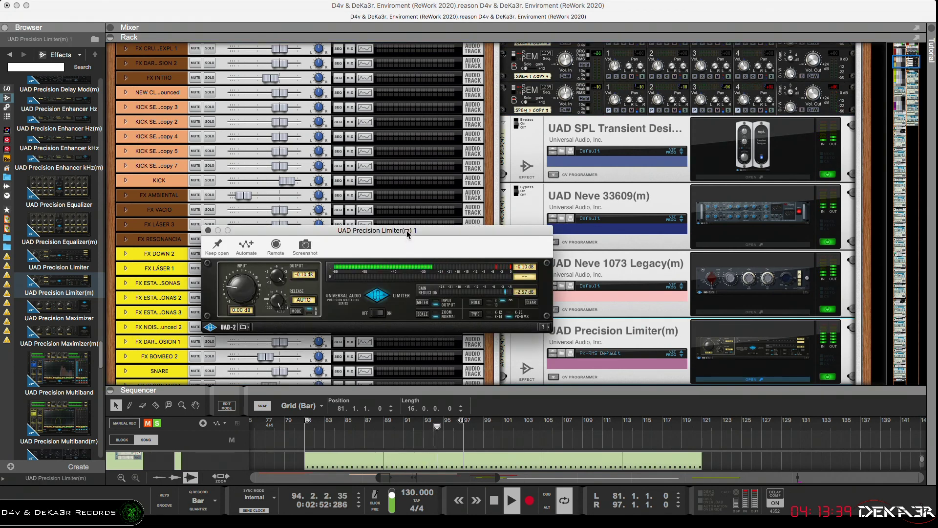
pyautogui.moveTo(407, 230); pyautogui.dragTo(474, 249)
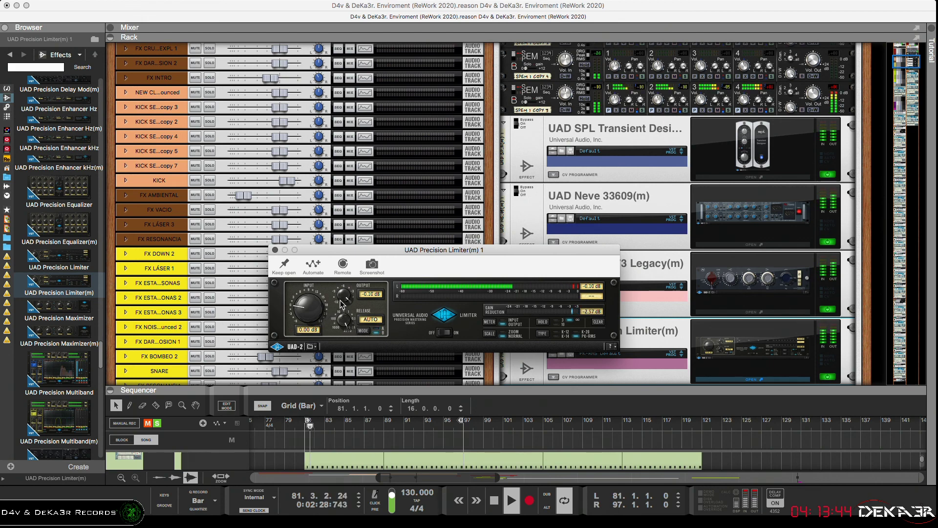
pyautogui.moveTo(342, 318); pyautogui.dragTo(300, 318)
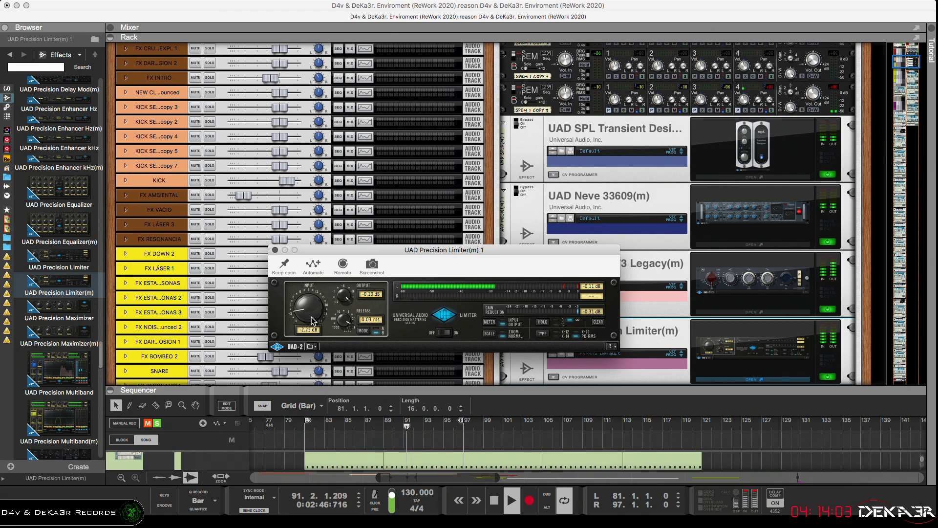
# Clear the Precision Limiter(m)'s meters, set its input to -2.70 dB during playback and close its plug-in window.
pyautogui.click(596, 322)
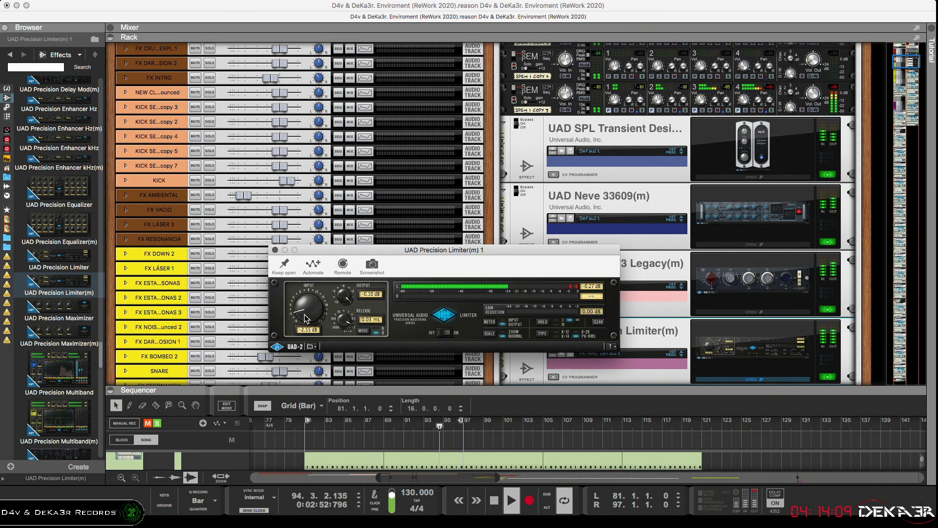
pyautogui.scroll(3, 305, 319)
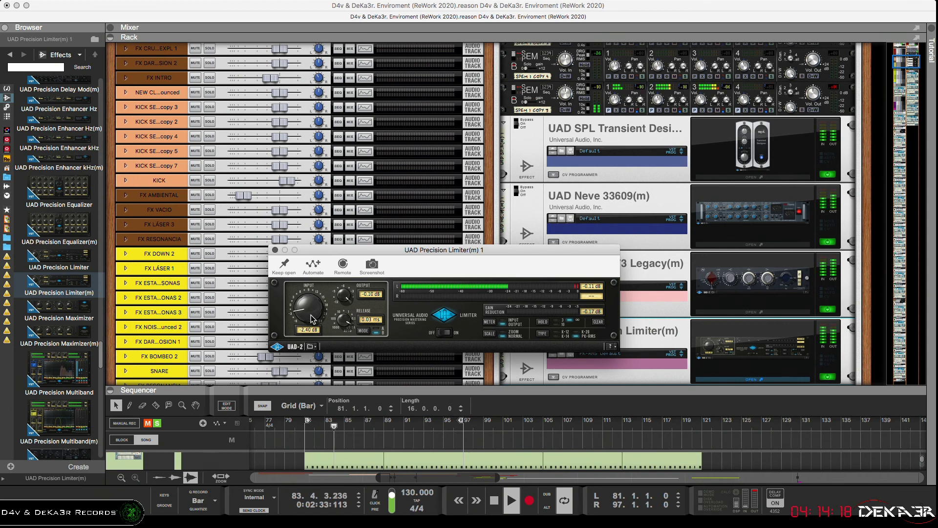
pyautogui.scroll(-3, 311, 318)
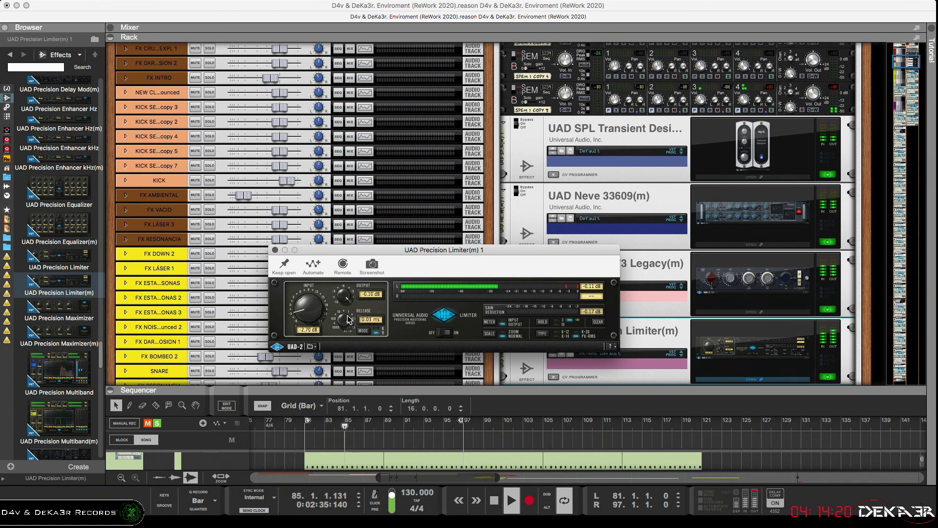
pyautogui.click(276, 249)
pyautogui.scroll(1, 673, 300)
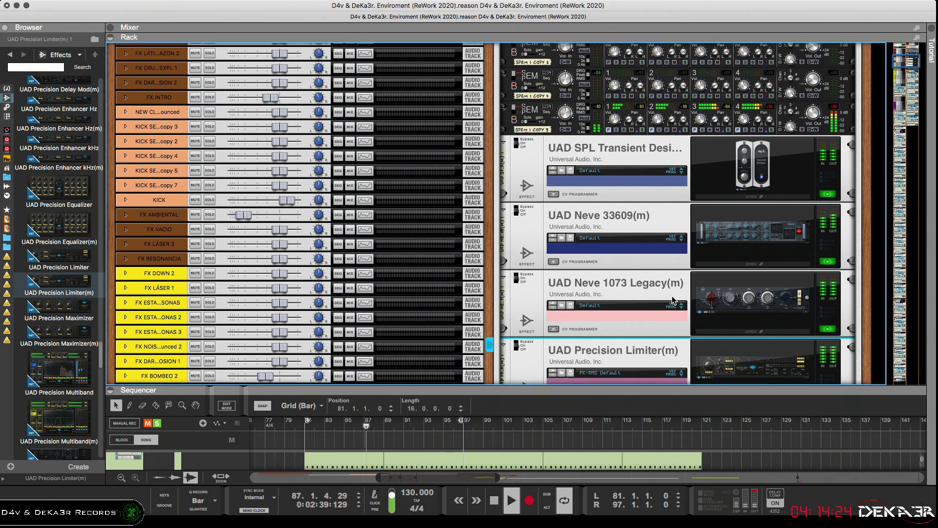
pyautogui.scroll(-1, 673, 300)
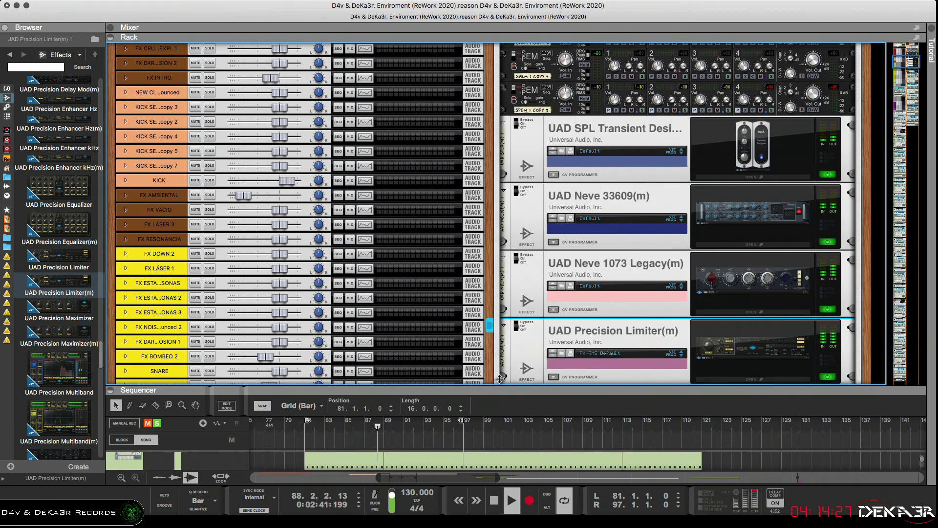
# Save the drum kit's Combinator patch as "DNB INIT 1 - HI SNARE 1" in the 3 - DNB folder.
pyautogui.scroll(15, 792, 144)
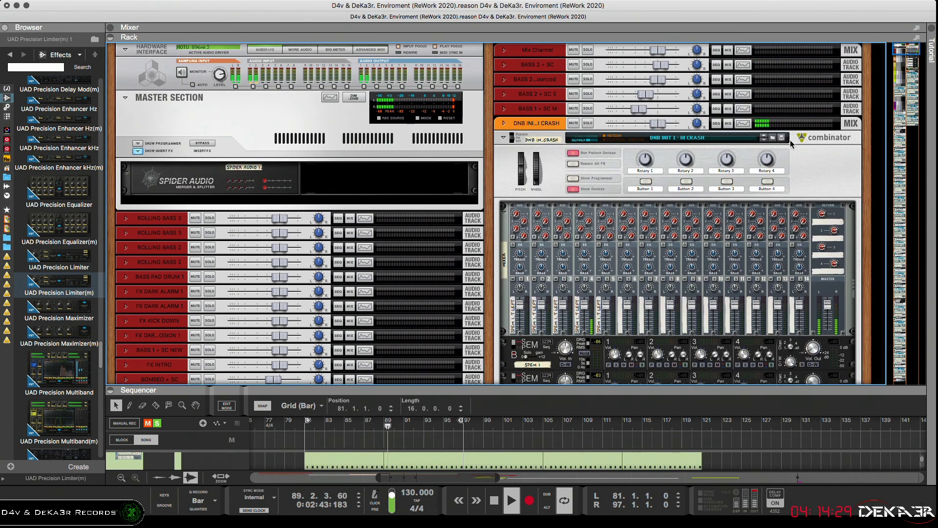
pyautogui.click(672, 183)
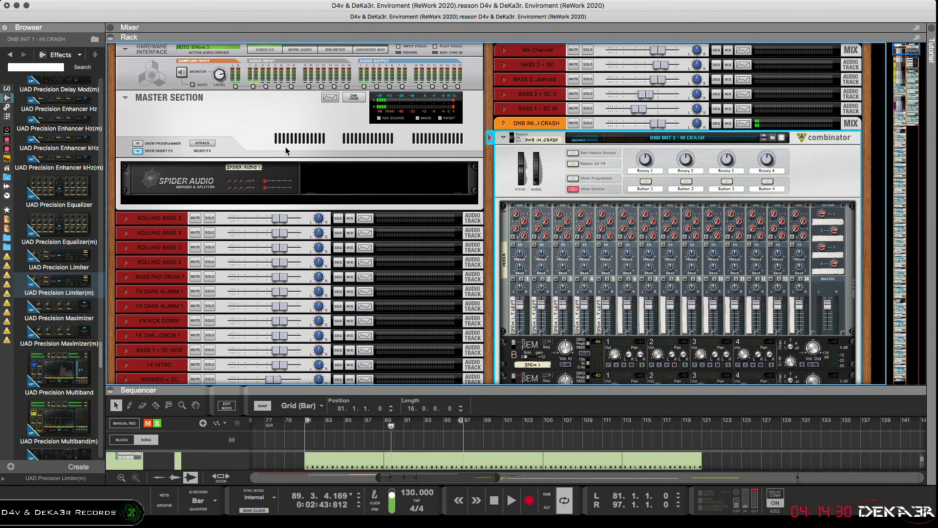
pyautogui.press('super+shift+s')
pyautogui.click(487, 38)
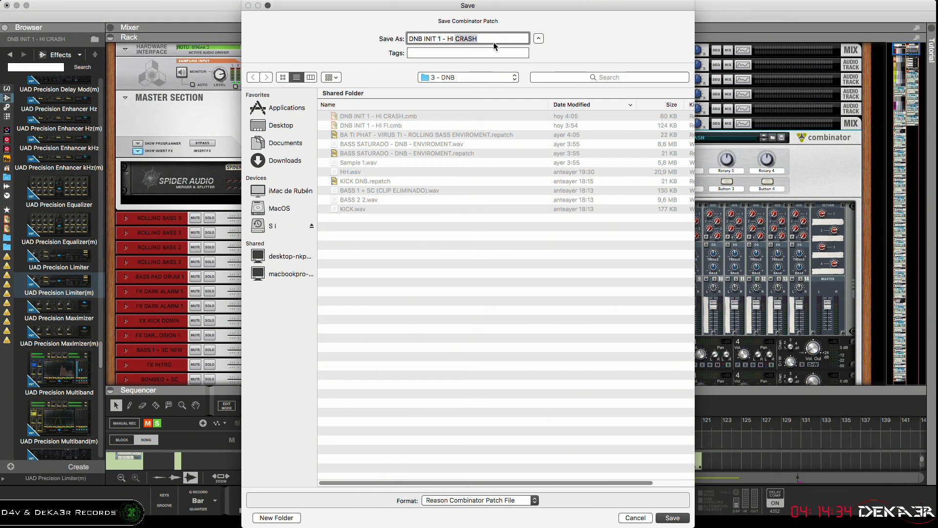
pyautogui.write('spa')
pyautogui.tripleClick(479, 39)
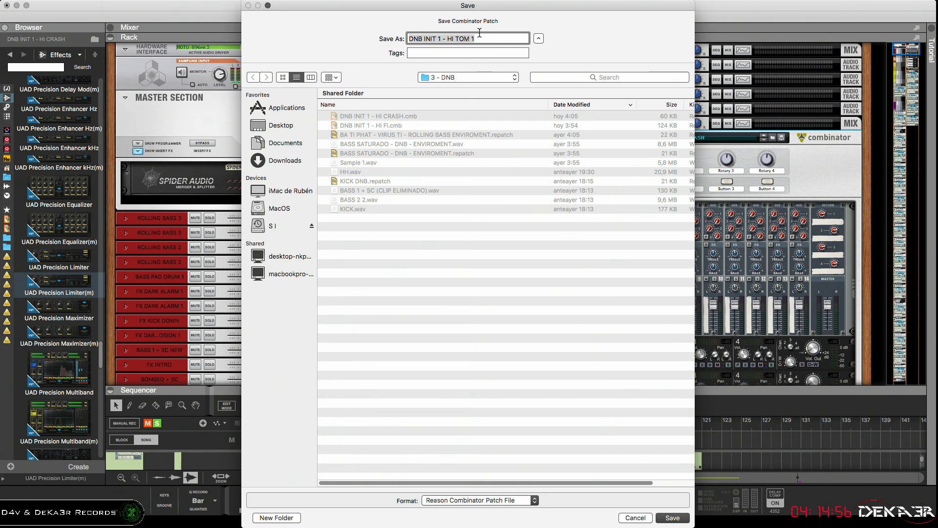
pyautogui.click(470, 39)
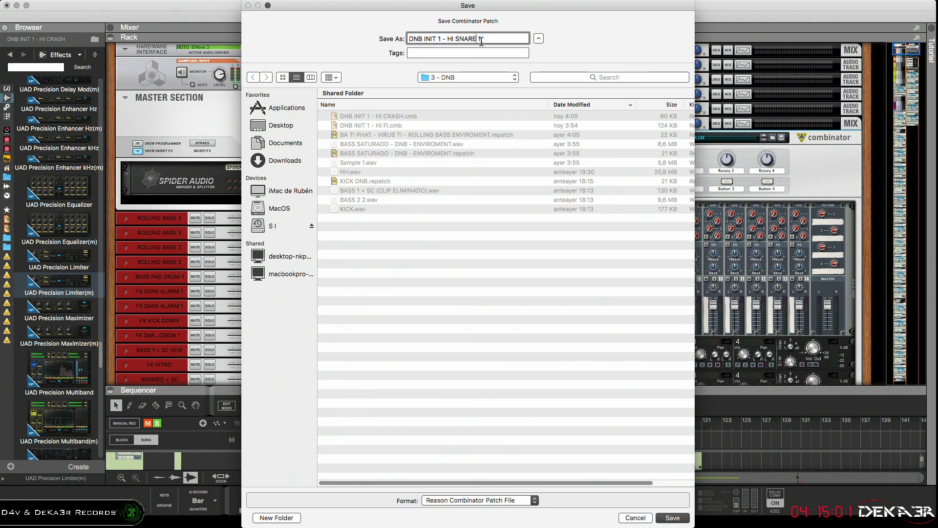
pyautogui.tripleClick(497, 39)
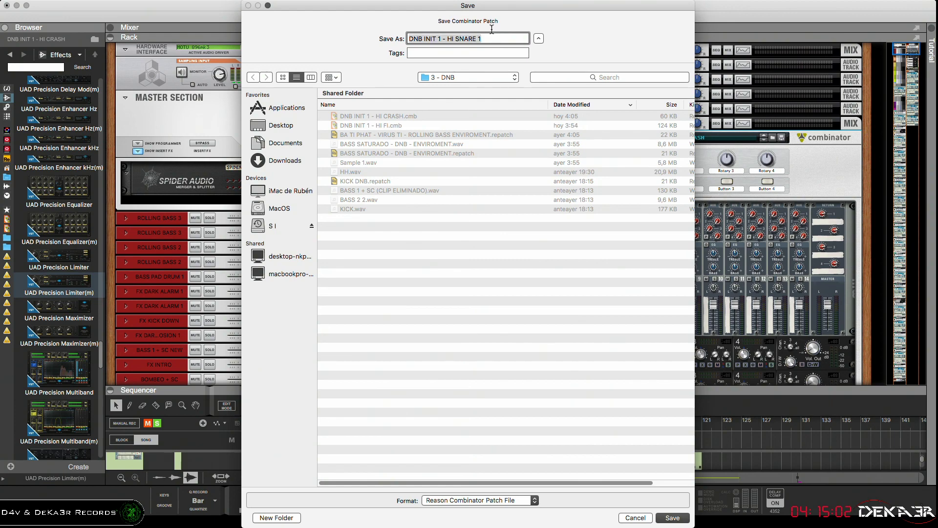
pyautogui.click(673, 517)
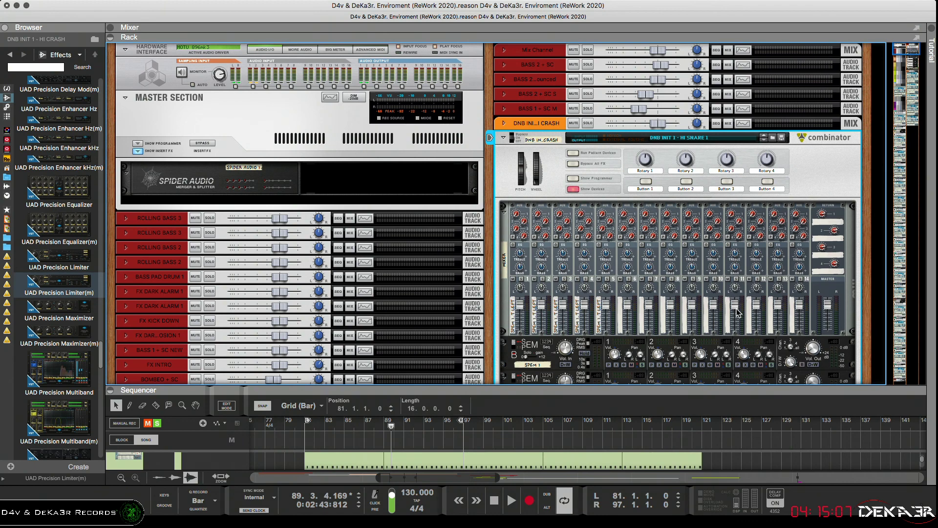
# Rename the DNB INIT 1 - HI CRASH sequencer track as "DNB INIT 1 - HI SNARE 1".
pyautogui.scroll(-10, 738, 312)
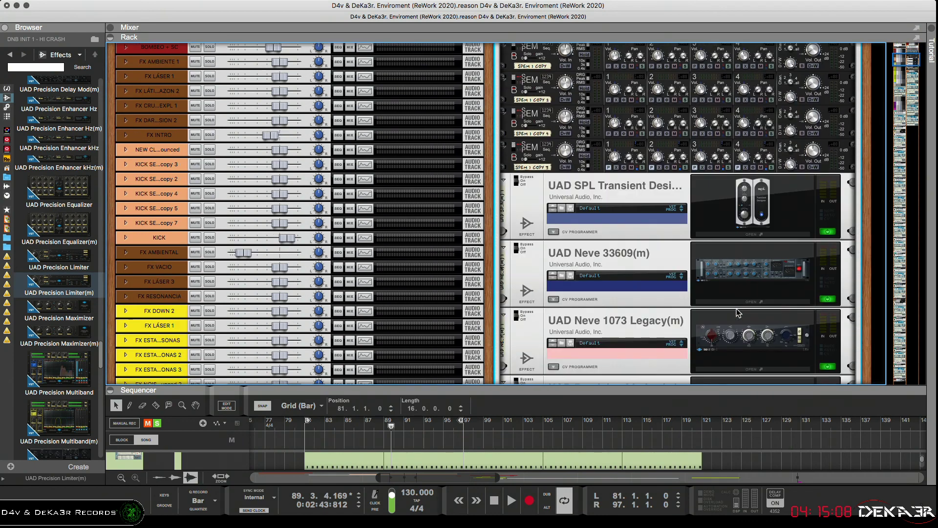
pyautogui.moveTo(585, 392); pyautogui.dragTo(584, 158)
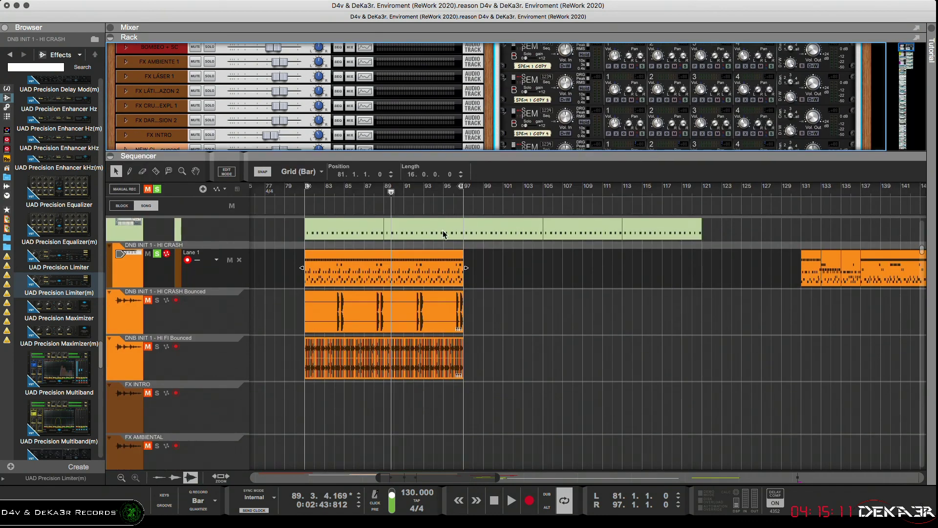
pyautogui.scroll(2, 274, 305)
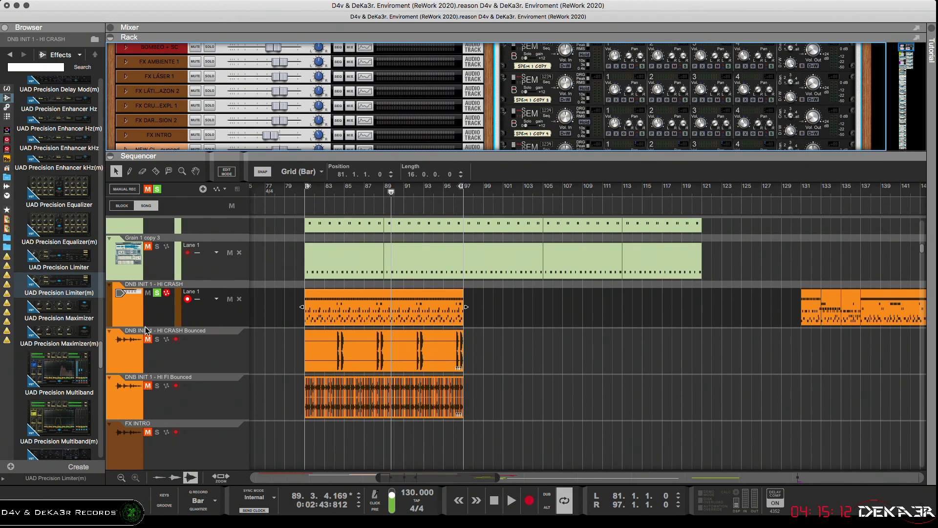
pyautogui.doubleClick(174, 285)
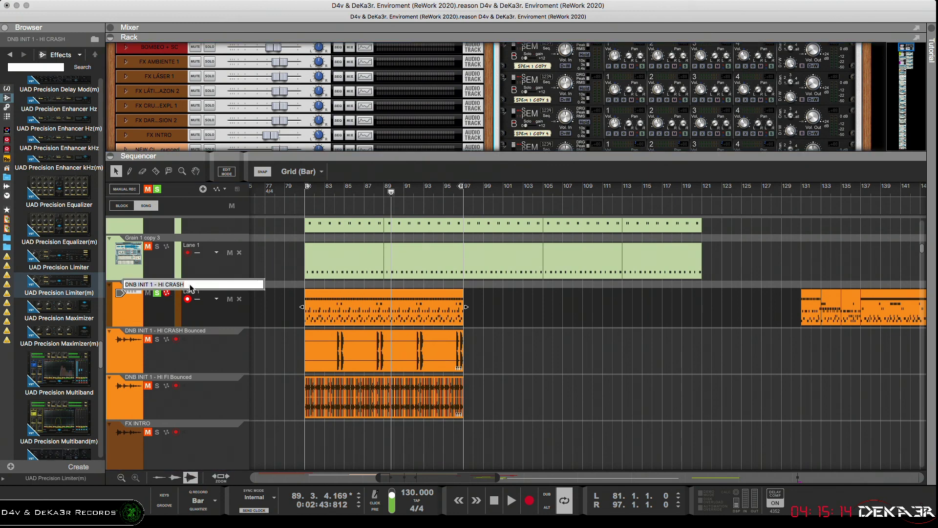
pyautogui.press('BackSpace')
pyautogui.press('BackSpace')
pyautogui.press('BackSpace')
pyautogui.press('BackSpace')
pyautogui.press('BackSpace')
pyautogui.write('SNARE 1')
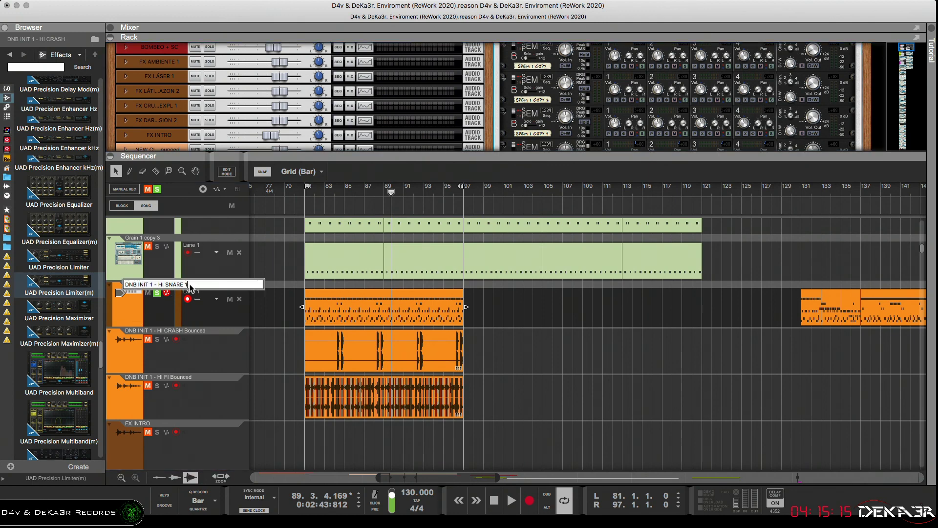
pyautogui.click(172, 323)
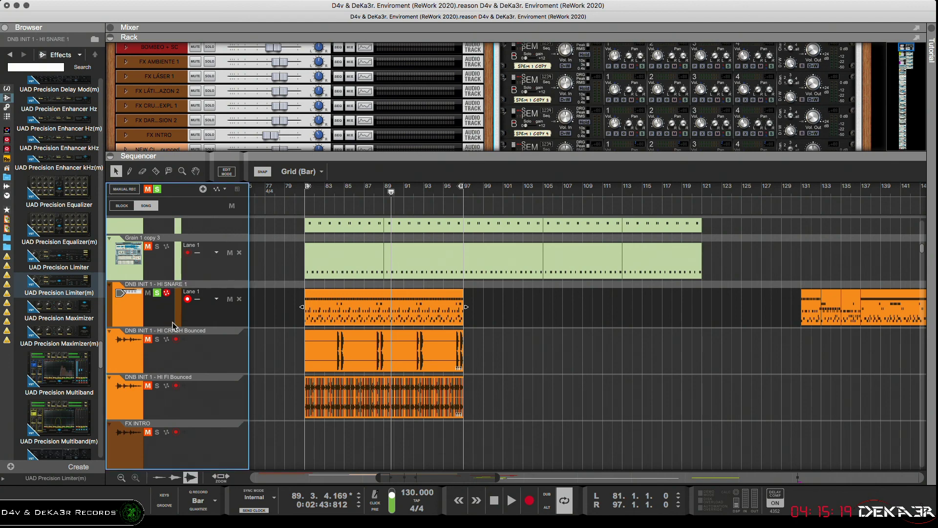
# Bounce in place the DNB INIT 1 - HI SNARE 1 note clip that starts at bar 81.
pyautogui.rightClick(152, 323)
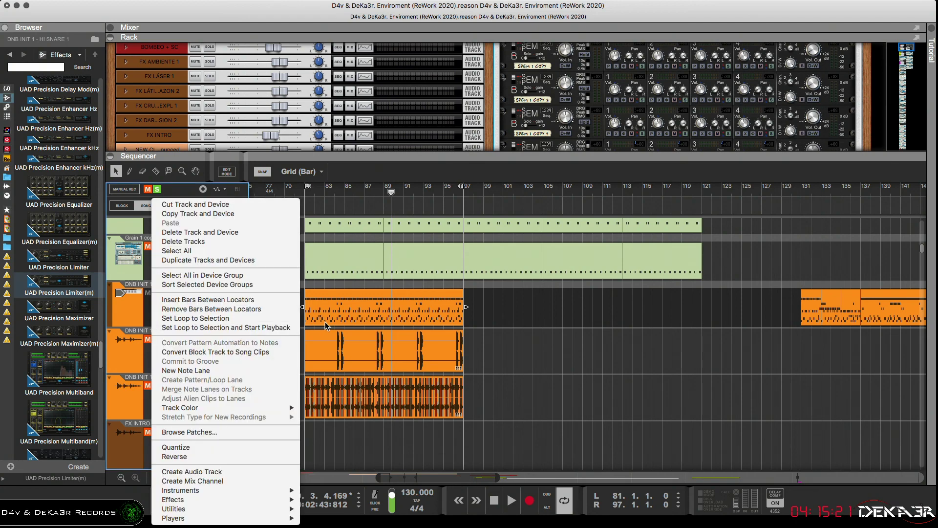
pyautogui.rightClick(345, 318)
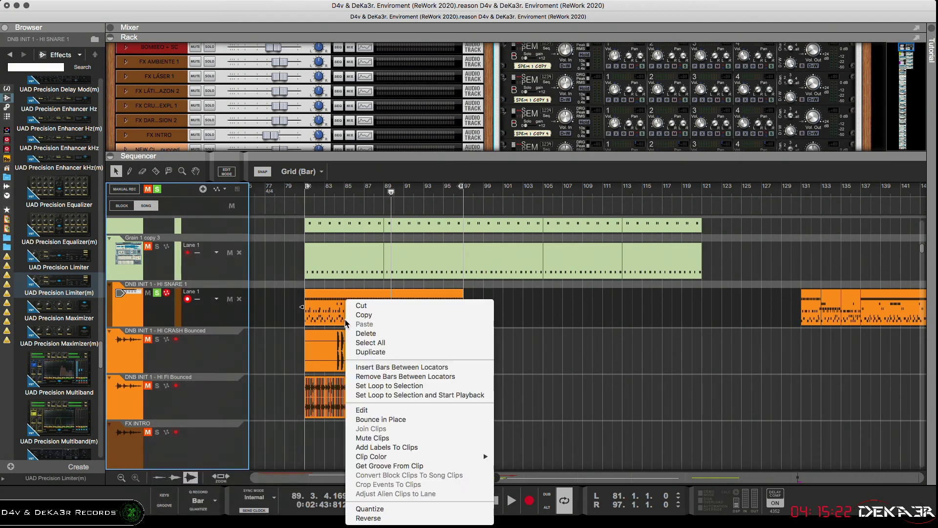
pyautogui.click(401, 421)
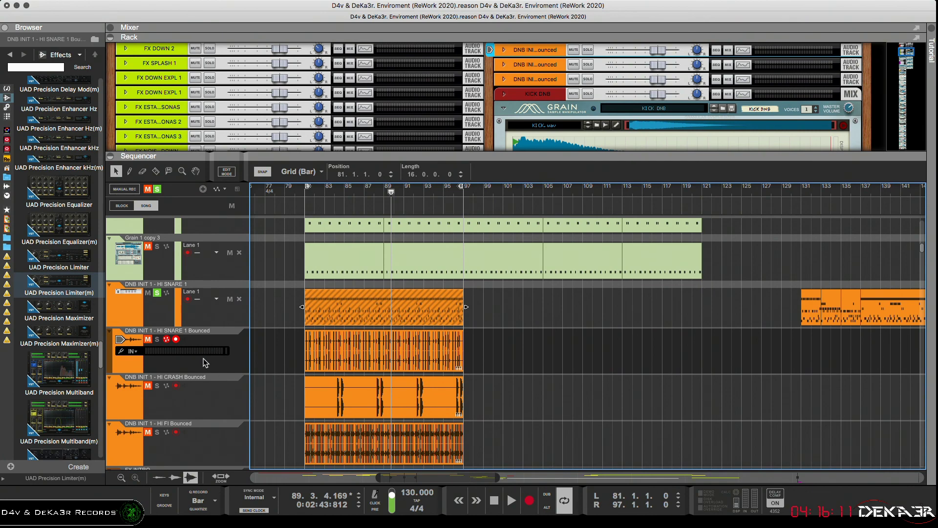
# Delete the lowest SPEM together with its UAD Transient Designer, Neve 33609, Neve 1073 and Precision Limiter effects from the Combinator.
pyautogui.click(157, 309)
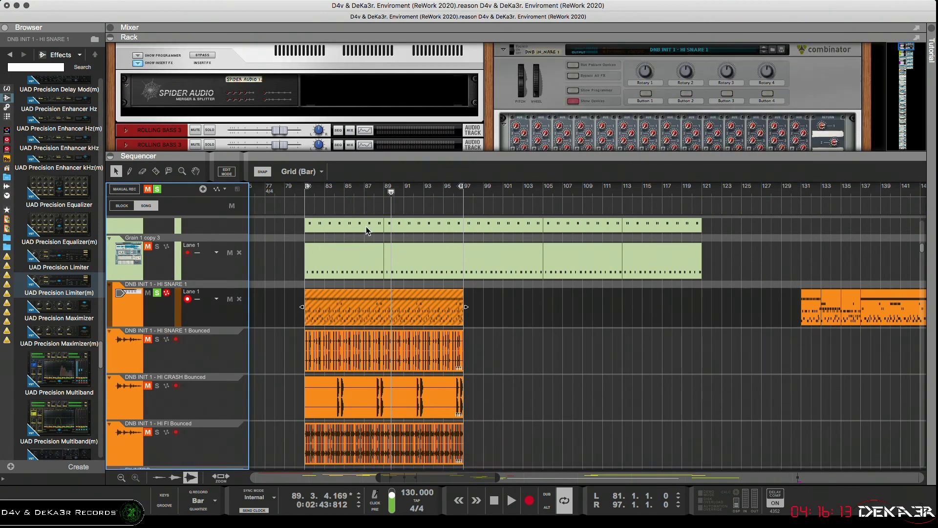
pyautogui.moveTo(579, 156); pyautogui.dragTo(625, 325)
pyautogui.scroll(-6, 629, 161)
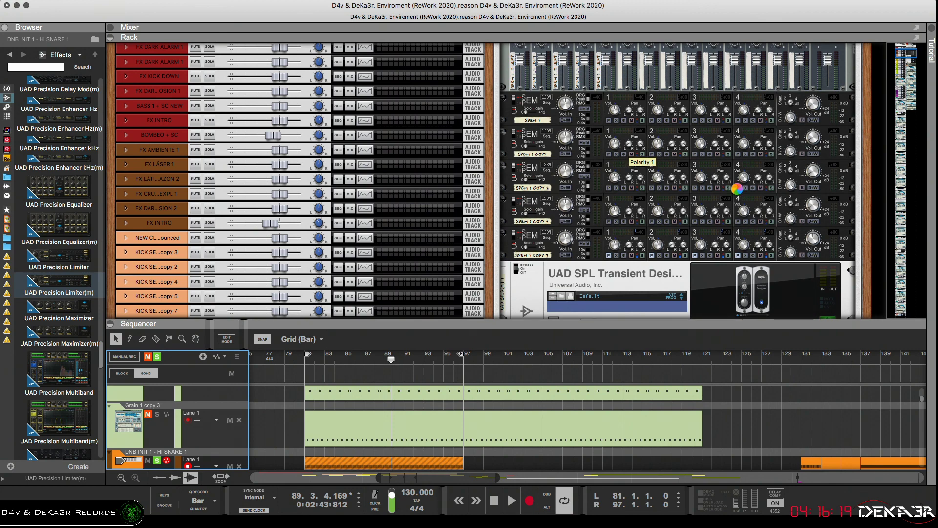
pyautogui.scroll(-10, 771, 232)
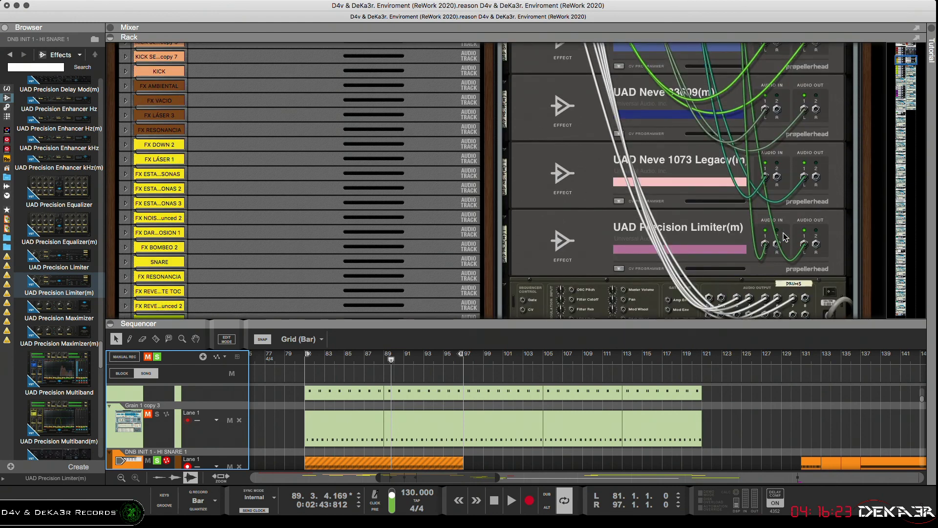
pyautogui.scroll(8, 784, 236)
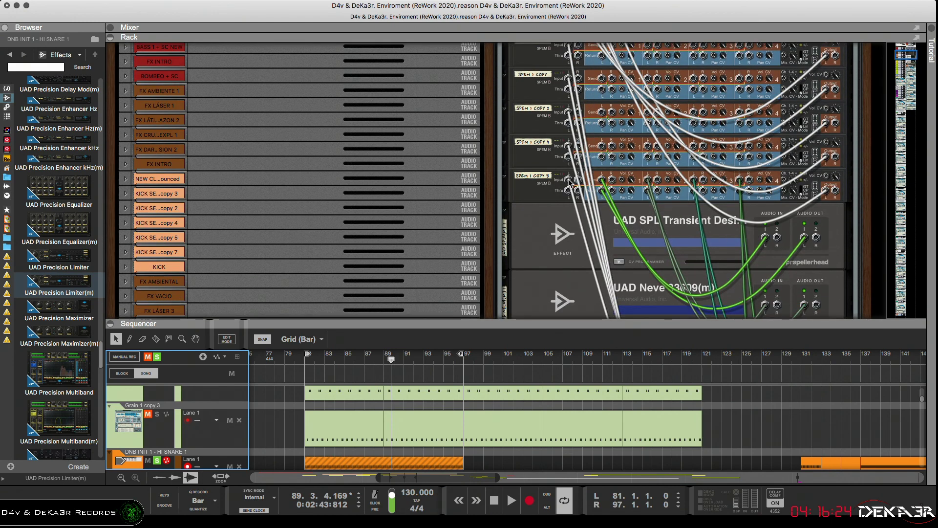
pyautogui.click(569, 181)
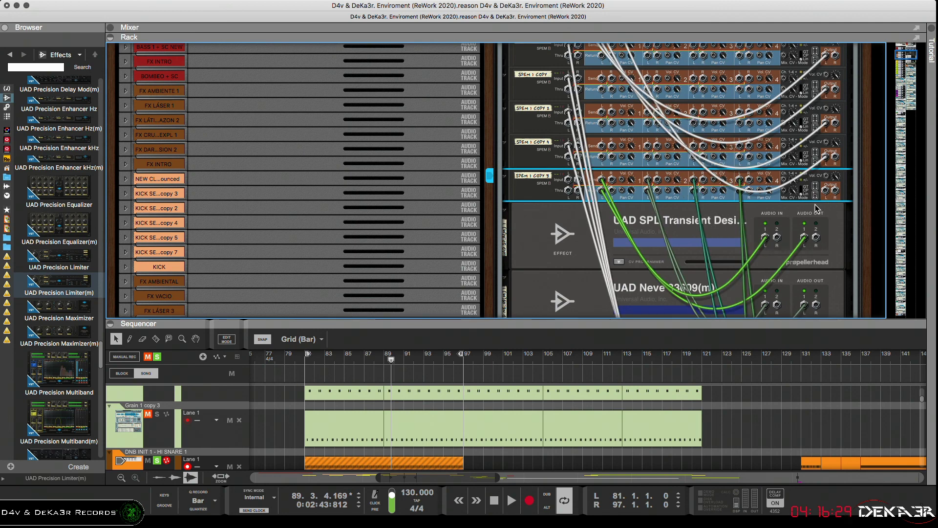
pyautogui.scroll(-8, 816, 210)
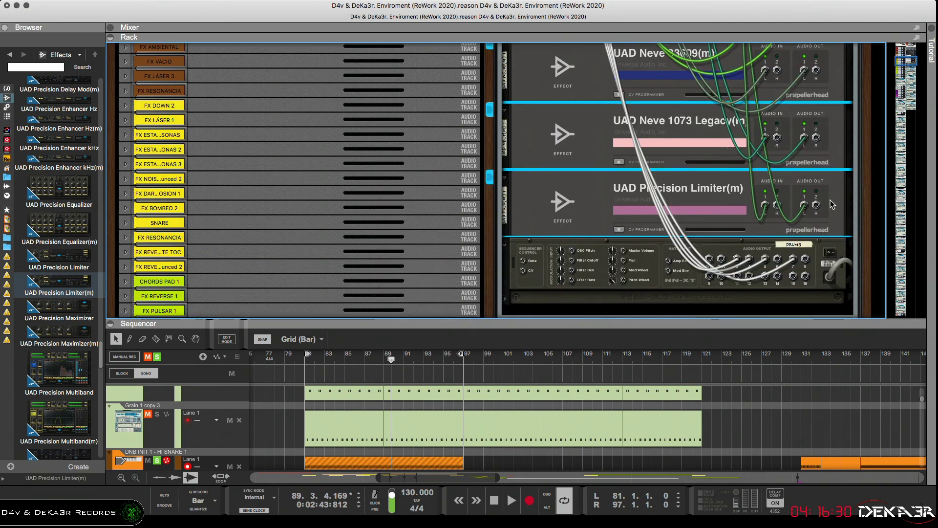
pyautogui.press('Delete')
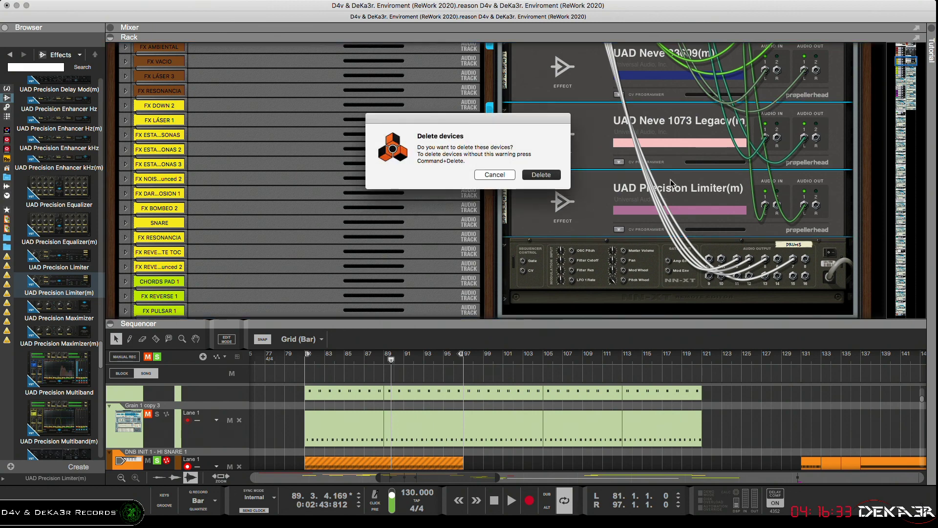
pyautogui.press('Escape')
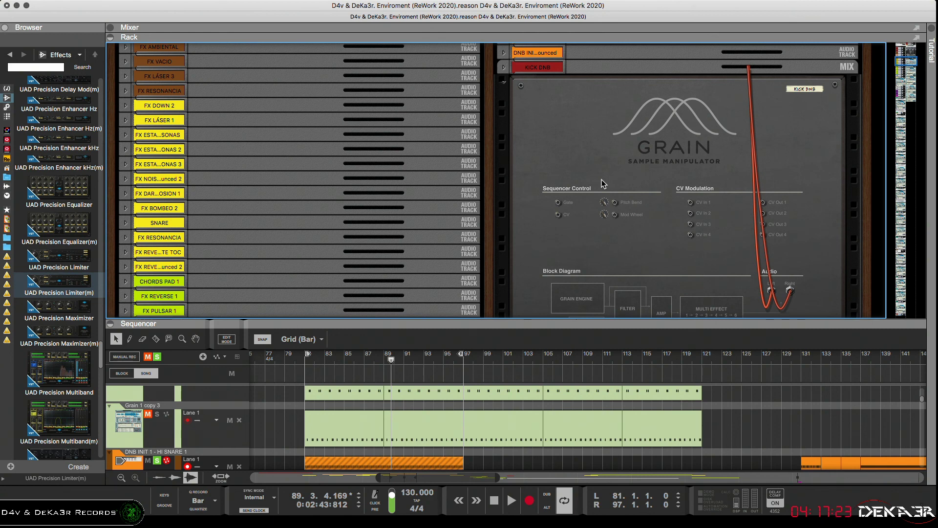
# Show the DNB INIT 1 - HI SNARE 1 track's Combinator in the rack and collapse its reMIX mixer.
pyautogui.scroll(2, 621, 185)
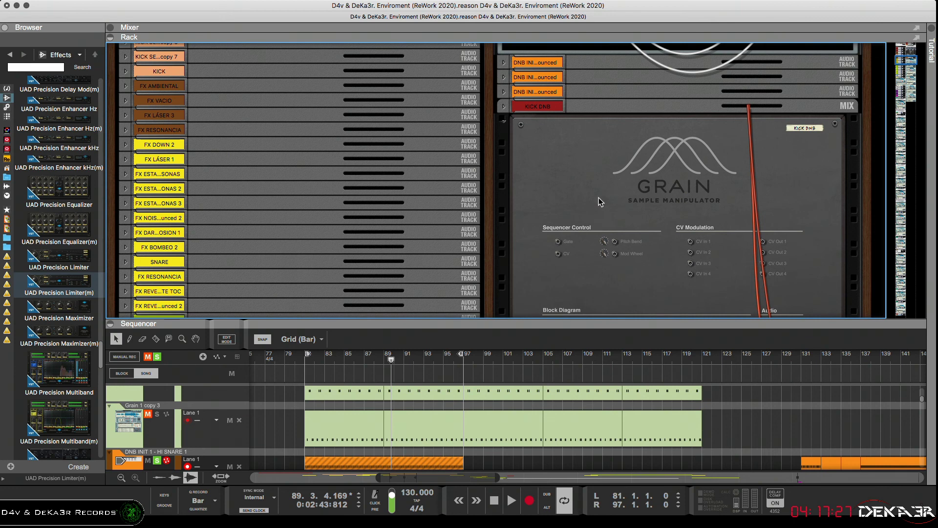
pyautogui.scroll(-10, 589, 201)
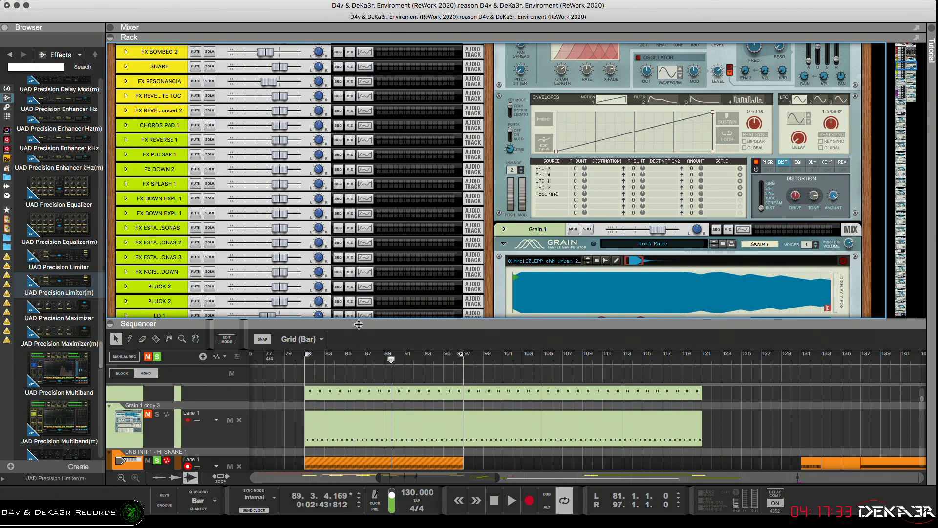
pyautogui.moveTo(359, 324); pyautogui.dragTo(359, 239)
pyautogui.click(157, 397)
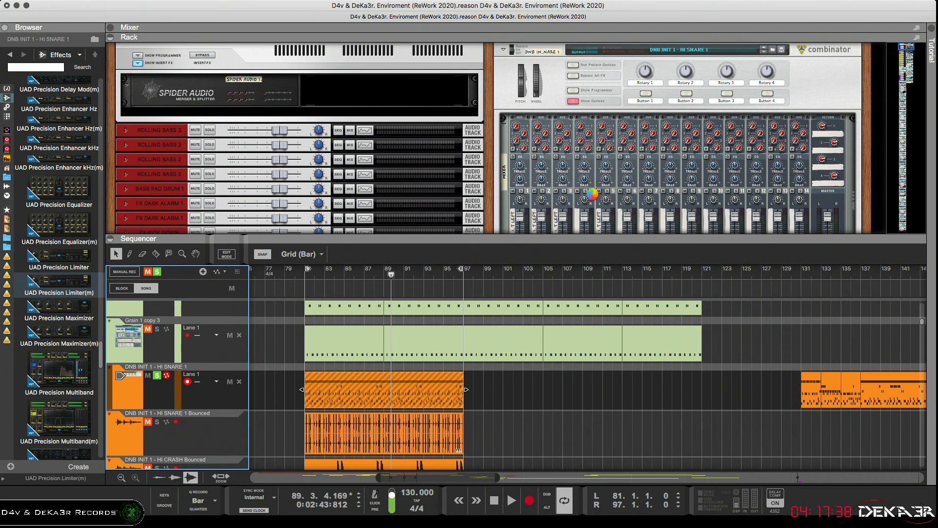
pyautogui.click(504, 119)
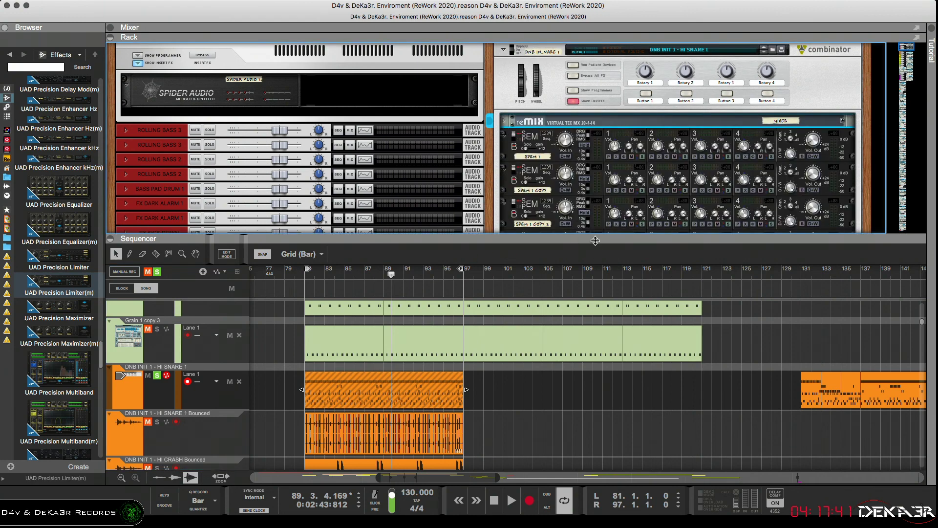
# Enlarge the rack area, start playback and unmute the DNB INIT 1 - HI SNARE 1 note clip at bar 81.
pyautogui.moveTo(594, 239); pyautogui.dragTo(594, 304)
pyautogui.scroll(-2, 619, 239)
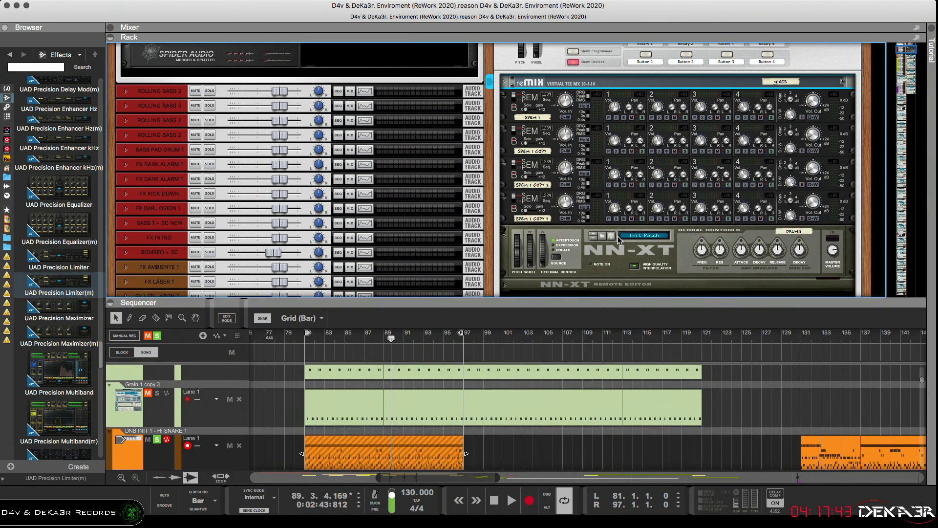
pyautogui.press('space')
pyautogui.click(811, 225)
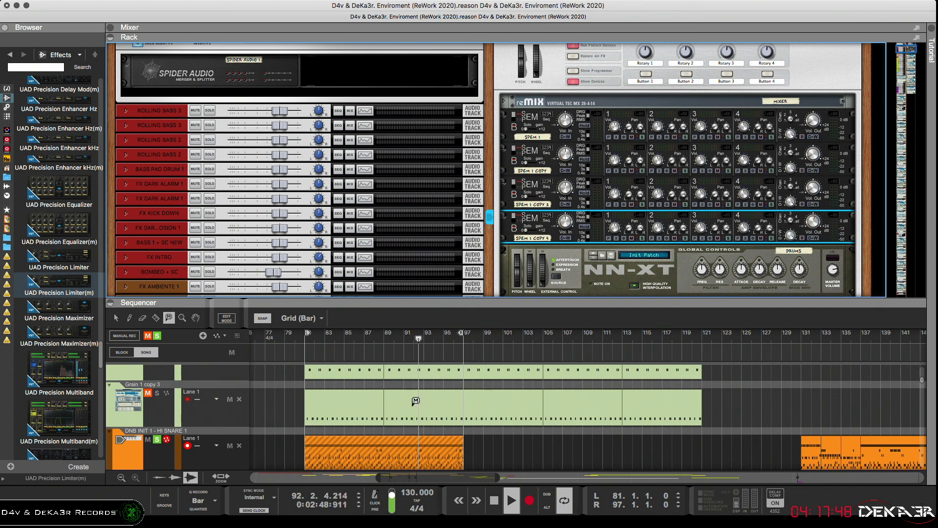
pyautogui.click(404, 448)
pyautogui.click(116, 318)
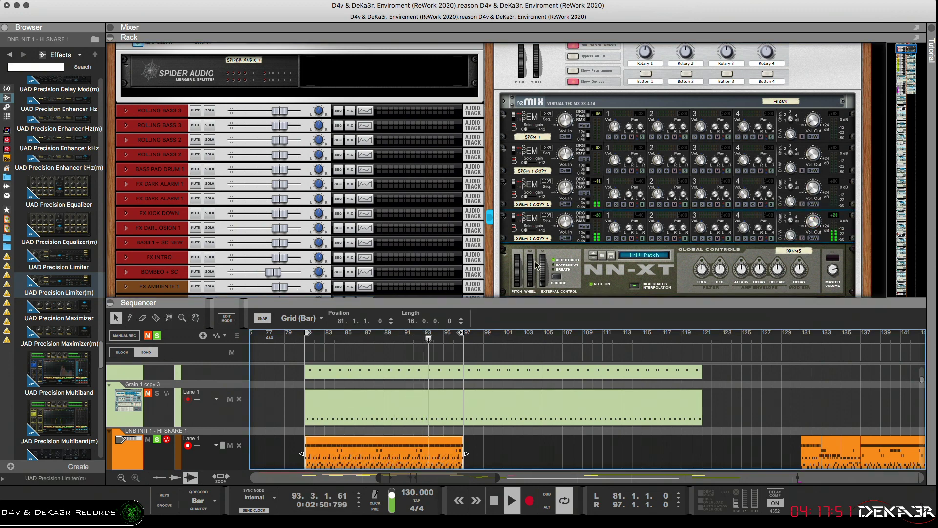
# Reset the output volume of the SPEM 1 COPY 4 unit to its default.
pyautogui.click(816, 232)
pyautogui.keyDown('super'); pyautogui.click(813, 221); pyautogui.keyUp('super')
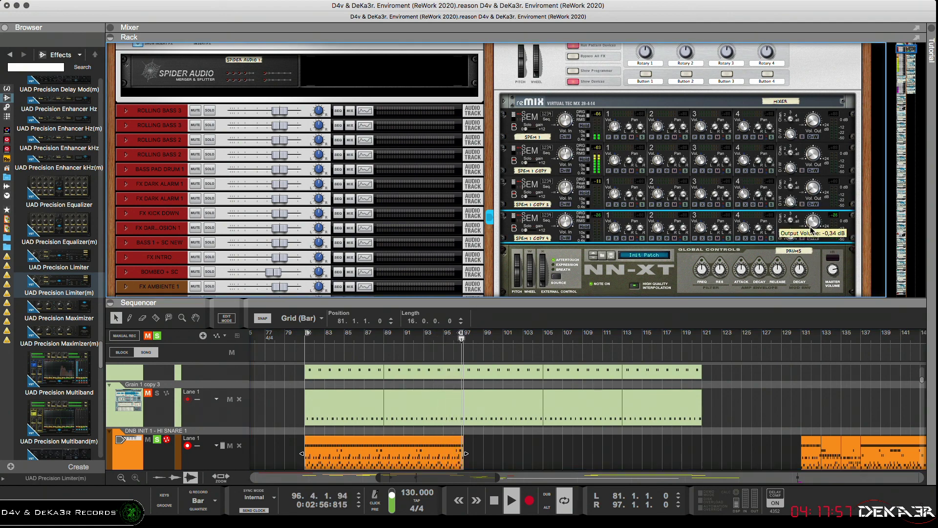
pyautogui.moveTo(810, 231); pyautogui.dragTo(813, 230)
pyautogui.keyDown('super'); pyautogui.click(812, 230); pyautogui.keyUp('super')
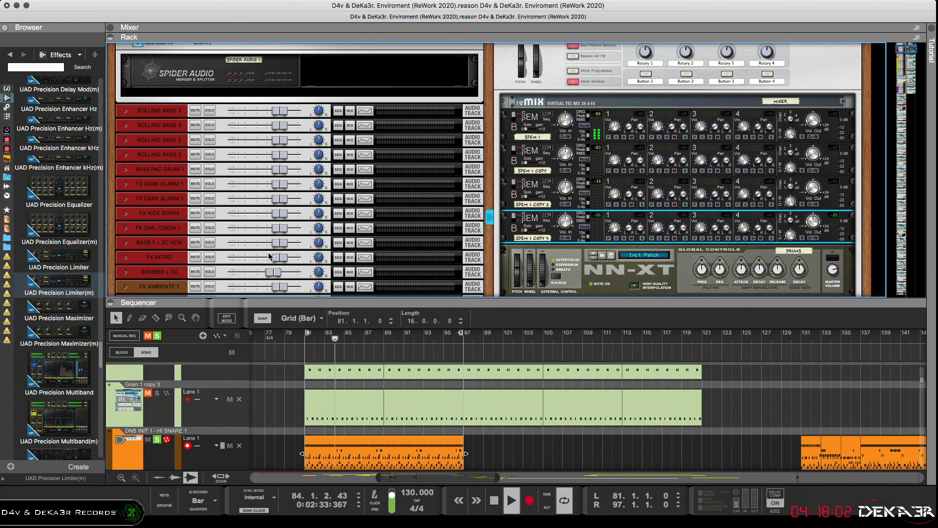
# Insert the UAD Teletronix LA-2A Legacy(m) effect directly below SPEM 1 COPY 4 in the Combinator.
pyautogui.scroll(2, 101, 348)
pyautogui.scroll(-5, 101, 348)
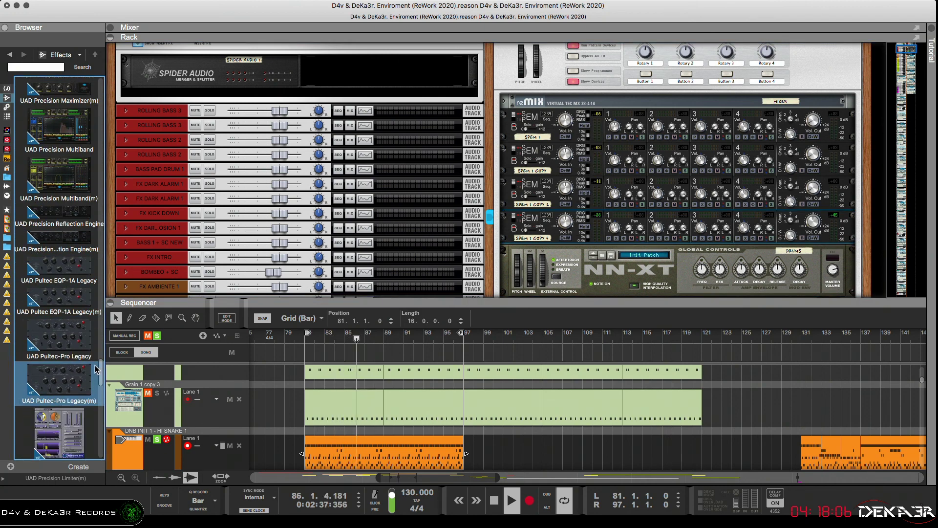
pyautogui.scroll(8, 96, 347)
pyautogui.moveTo(96, 322); pyautogui.dragTo(579, 247)
pyautogui.click(75, 432)
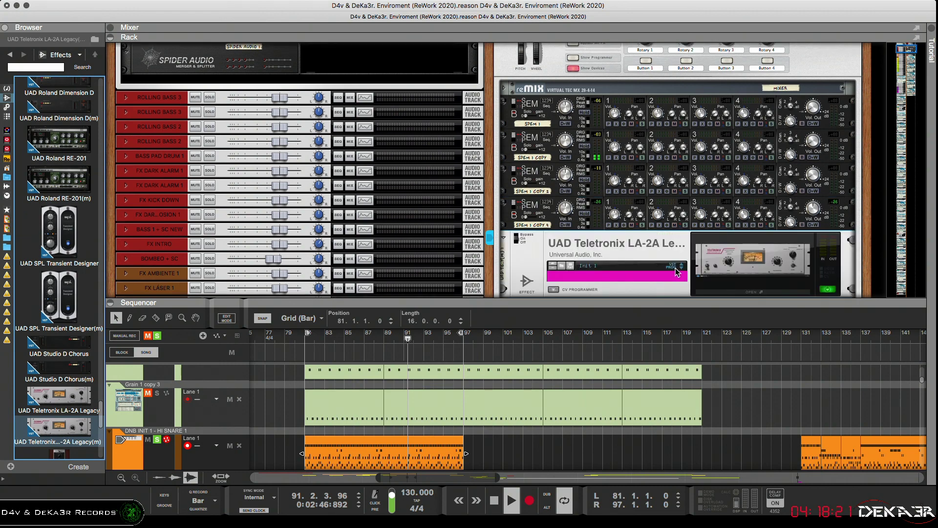
# Patch the Teletronix LA-2A's audio input and output into the first effect loop of SPEM 1 COPY 4.
pyautogui.click(621, 239)
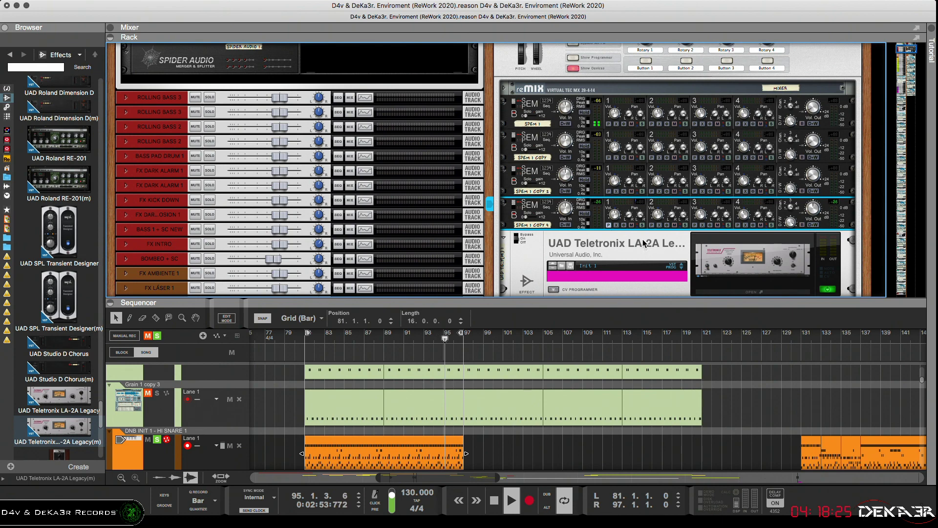
pyautogui.press('Tab')
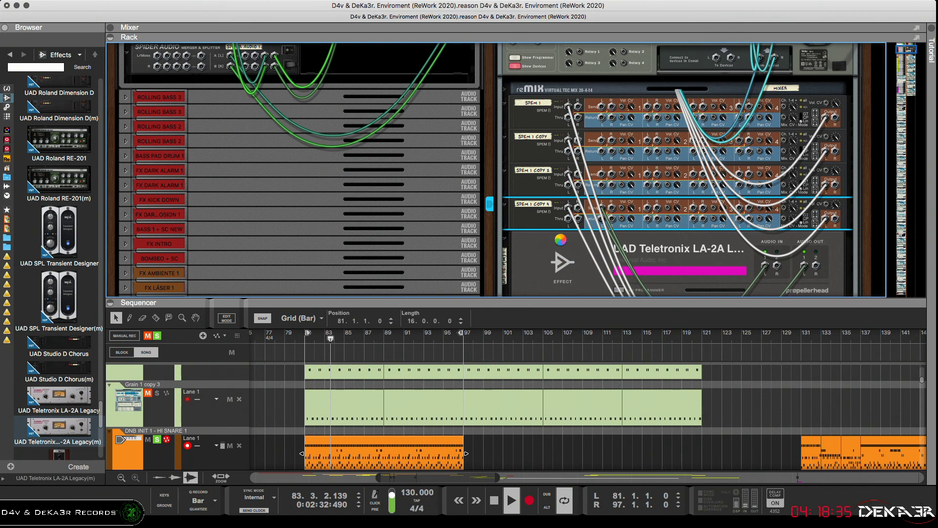
pyautogui.press('Tab')
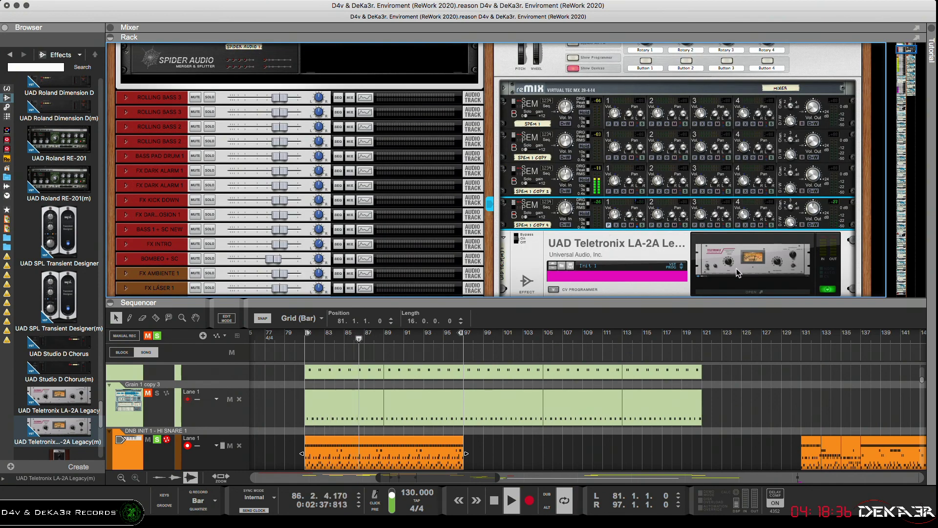
# Raise both the gain and the peak reduction of the Teletronix LA-2A to about 100.
pyautogui.click(562, 252)
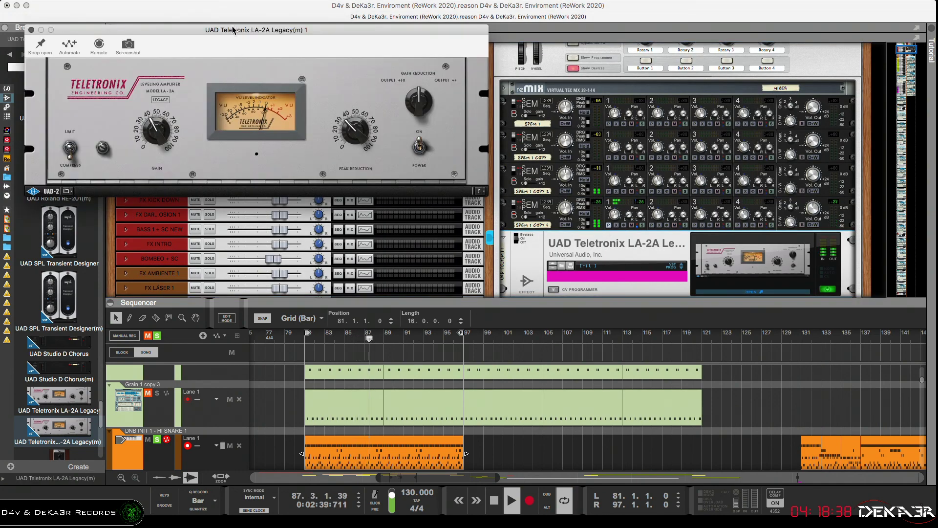
pyautogui.moveTo(235, 28); pyautogui.dragTo(345, 196)
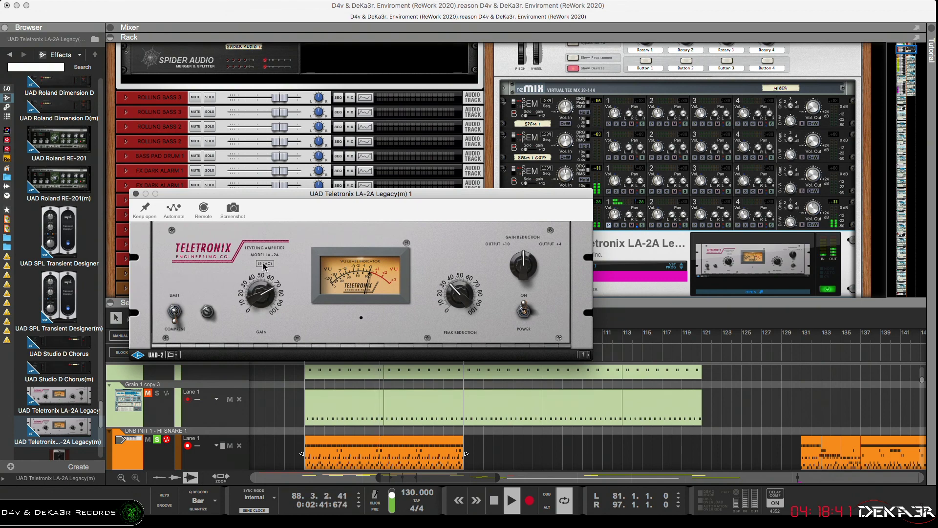
pyautogui.moveTo(260, 295); pyautogui.dragTo(260, 230)
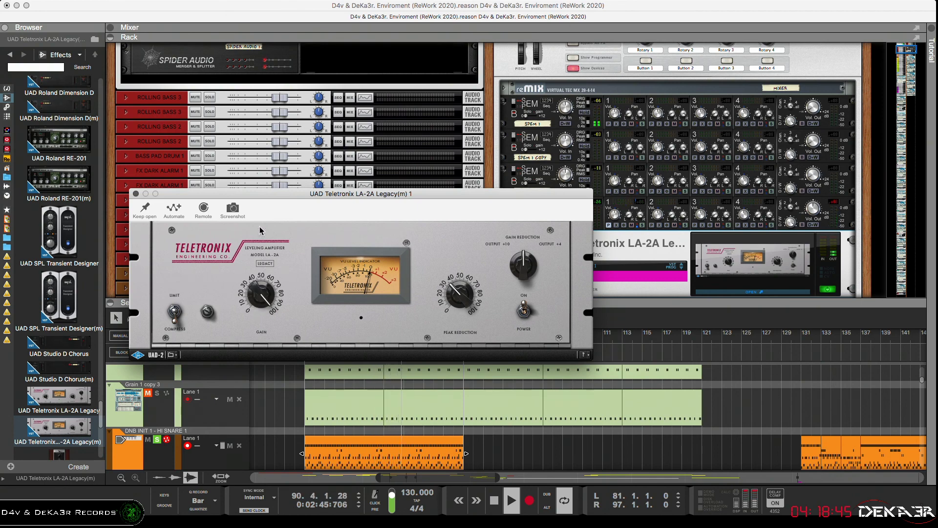
pyautogui.moveTo(467, 291); pyautogui.dragTo(464, 267)
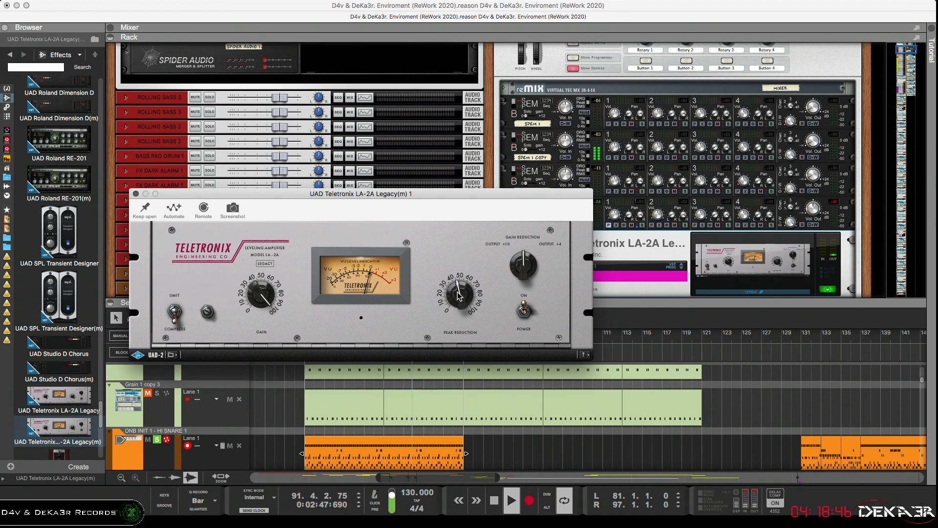
pyautogui.moveTo(459, 323); pyautogui.dragTo(466, 215)
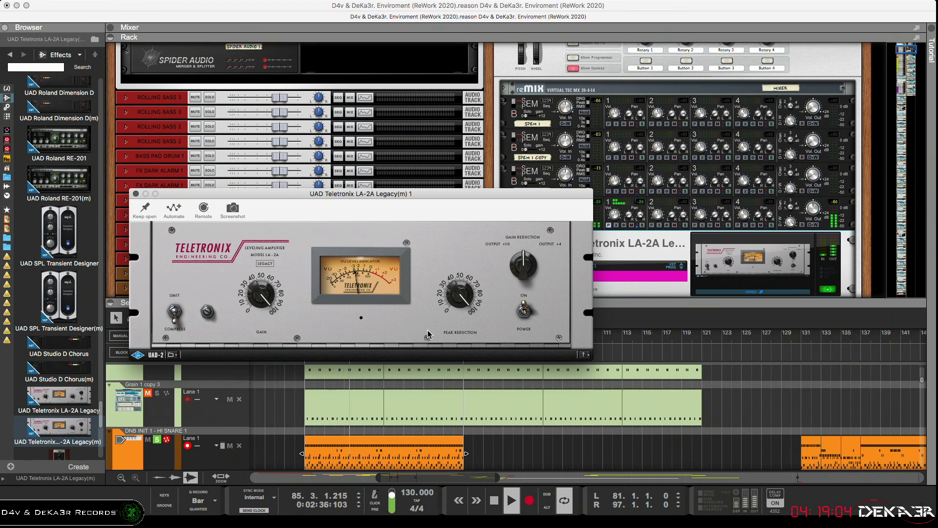
# Compare the sound with the Teletronix LA-2A powered off and on, and close its editor.
pyautogui.click(524, 311)
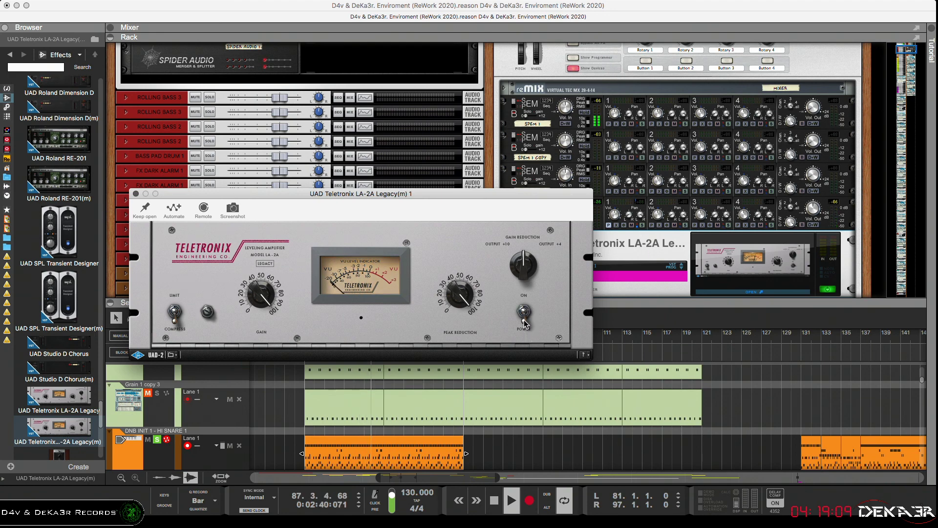
pyautogui.click(524, 311)
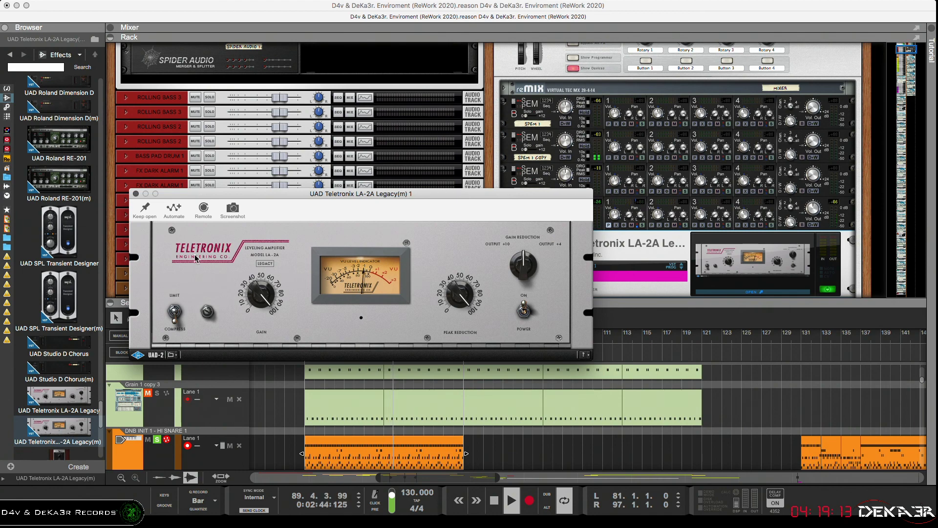
pyautogui.click(136, 193)
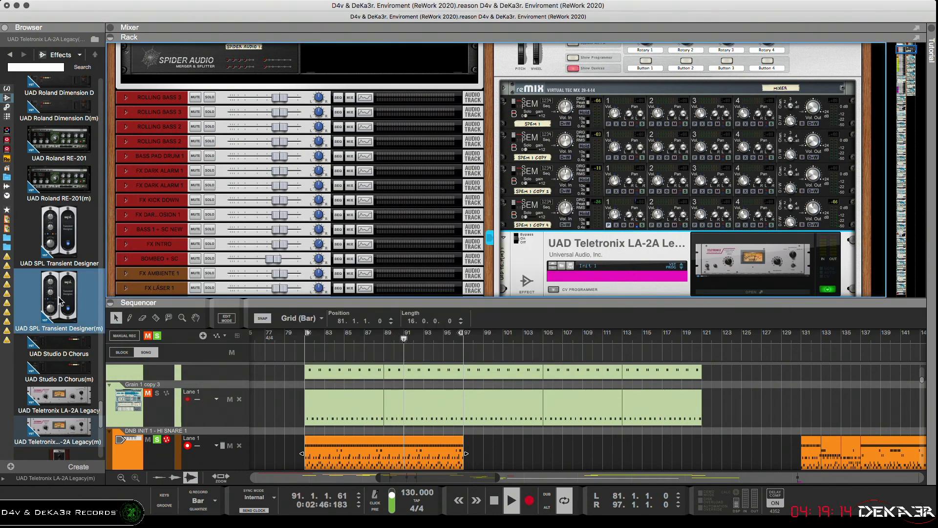
# Add the UAD Pultec EQP-1A Legacy(m) effect to the Combinator and place it directly below the Teletronix LA-2A.
pyautogui.scroll(2, 59, 293)
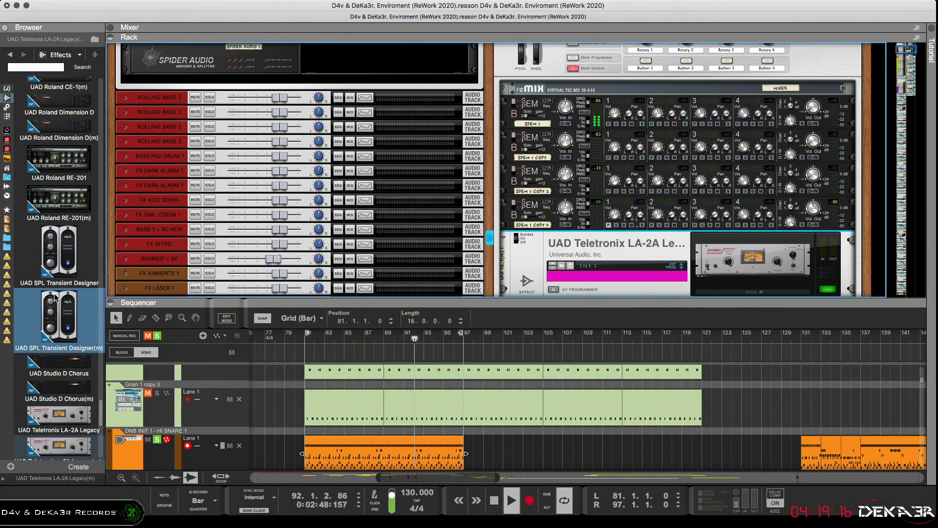
pyautogui.scroll(6, 56, 297)
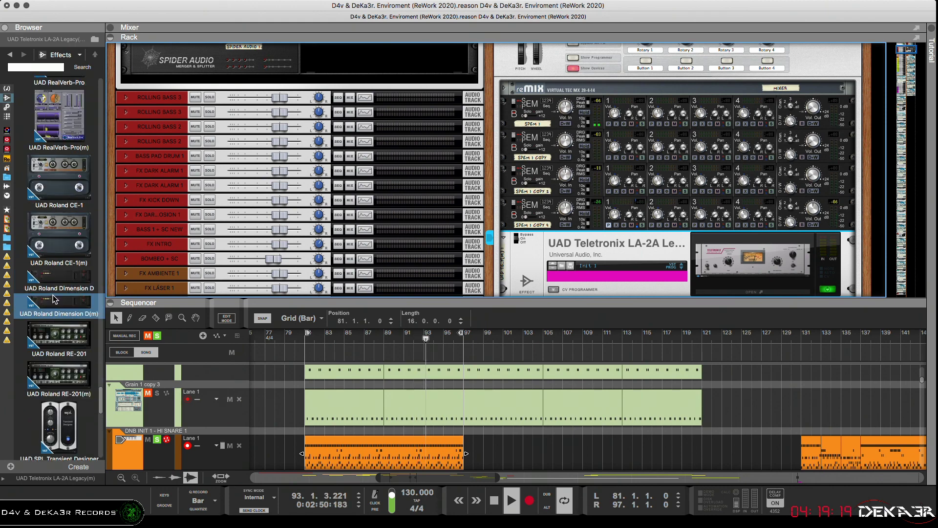
pyautogui.scroll(-10, 54, 299)
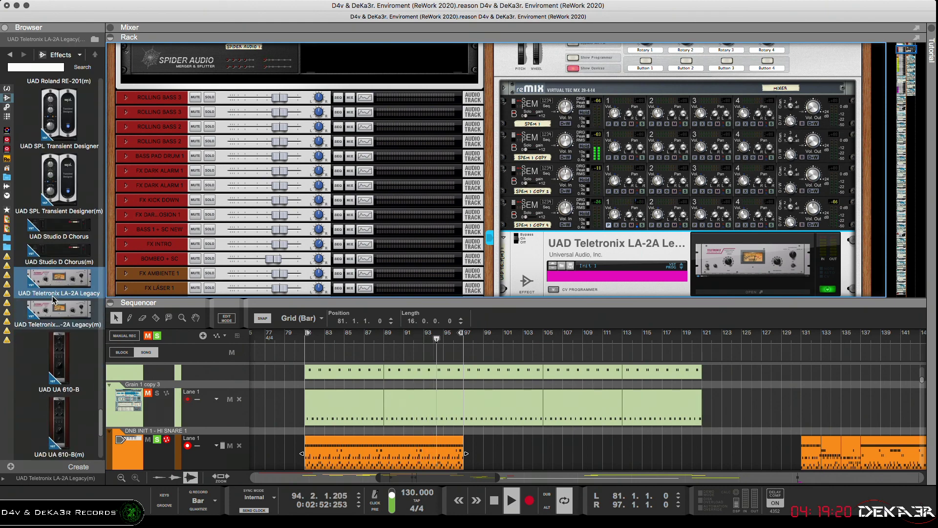
pyautogui.scroll(-9, 54, 299)
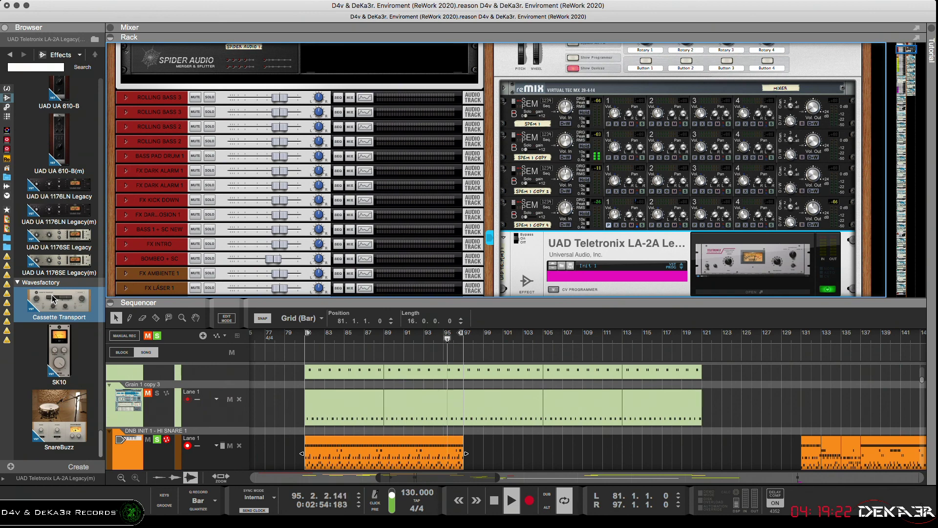
pyautogui.scroll(6, 53, 274)
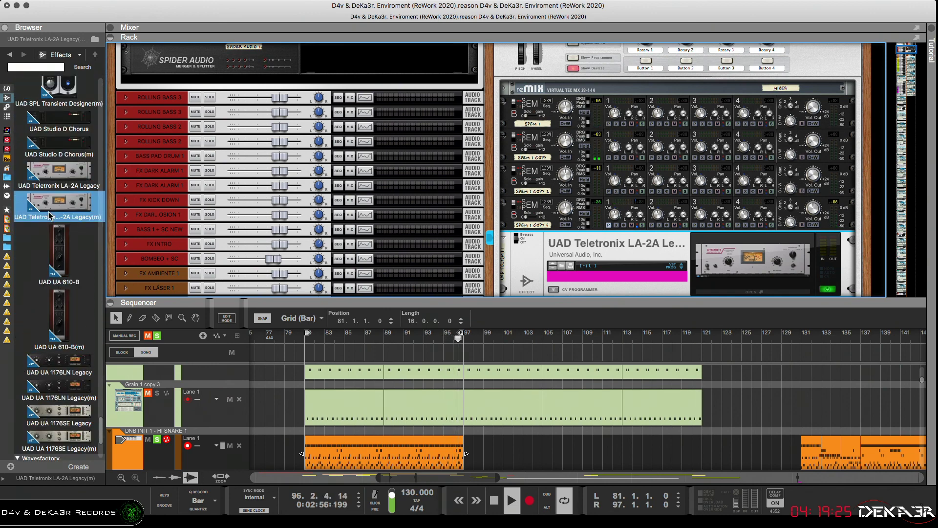
pyautogui.scroll(12, 50, 215)
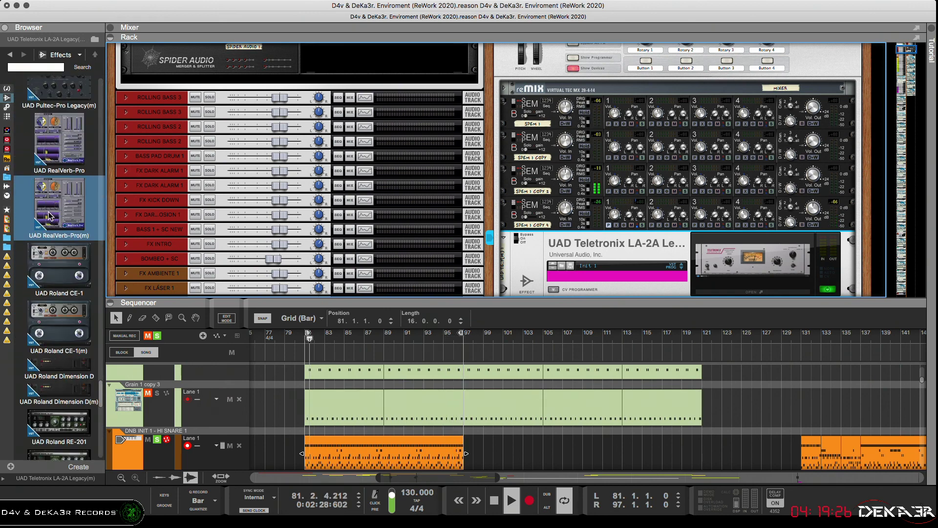
pyautogui.scroll(7, 54, 215)
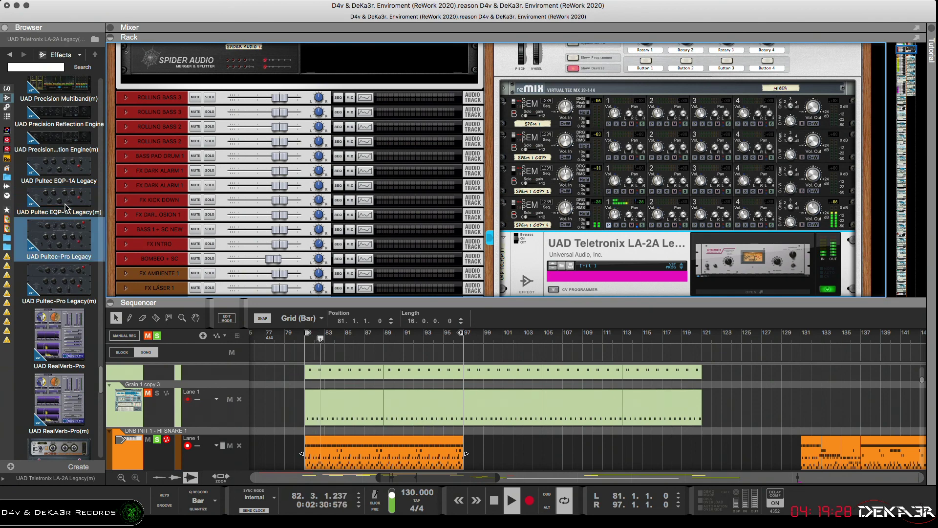
pyautogui.moveTo(67, 206); pyautogui.dragTo(628, 287)
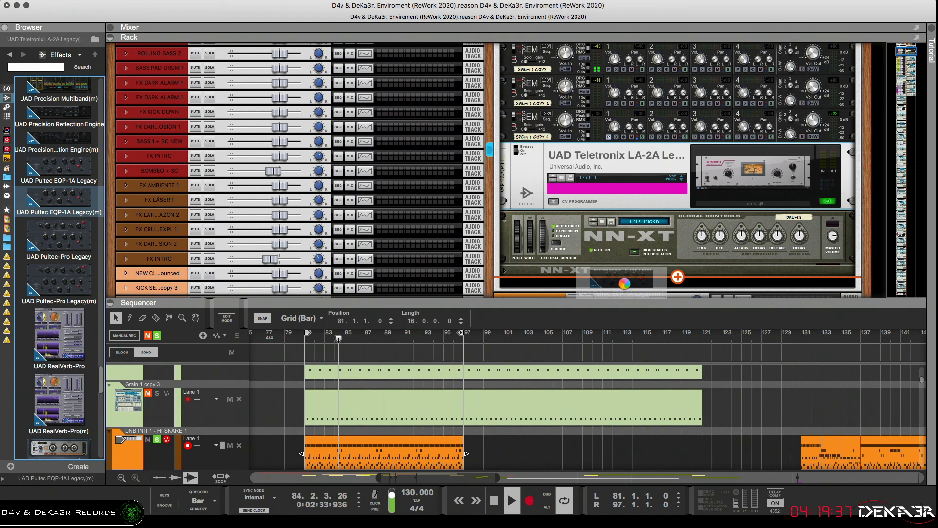
pyautogui.moveTo(627, 286); pyautogui.dragTo(625, 283)
pyautogui.moveTo(619, 248); pyautogui.dragTo(620, 167)
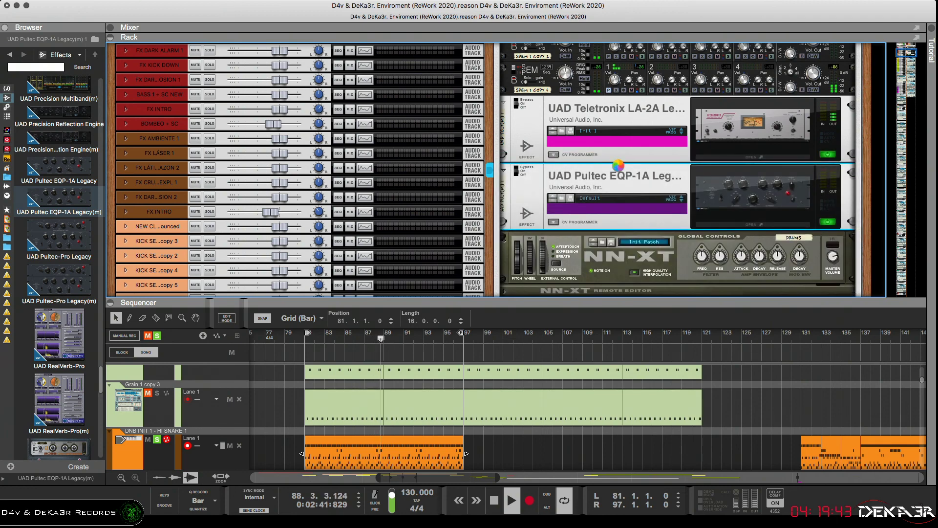
# Patch the Pultec EQP-1A's audio input and output into the second effect loop of SPEM 1 COPY 4.
pyautogui.press('Tab')
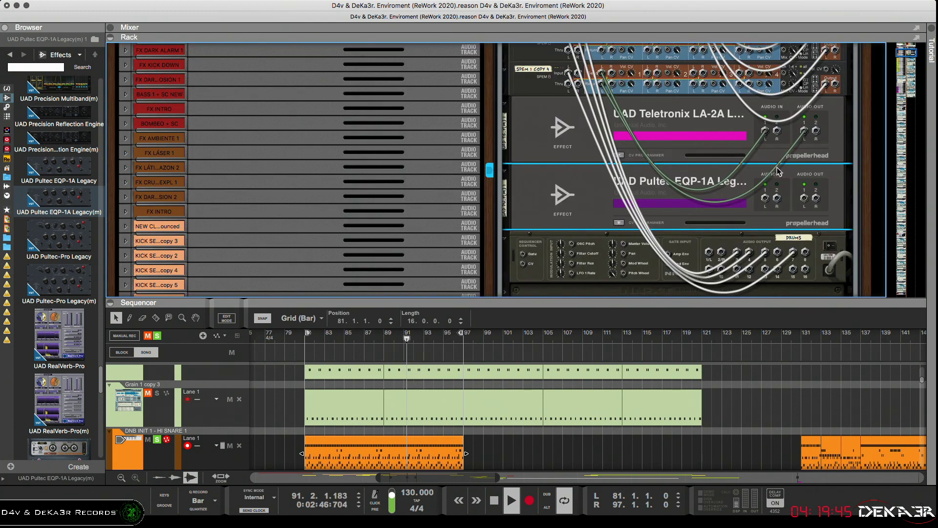
pyautogui.moveTo(766, 199)
pyautogui.mouseDown()
pyautogui.moveTo(699, 112)
pyautogui.moveTo(649, 86)
pyautogui.moveTo(713, 147)
pyautogui.moveTo(804, 198)
pyautogui.mouseUp()
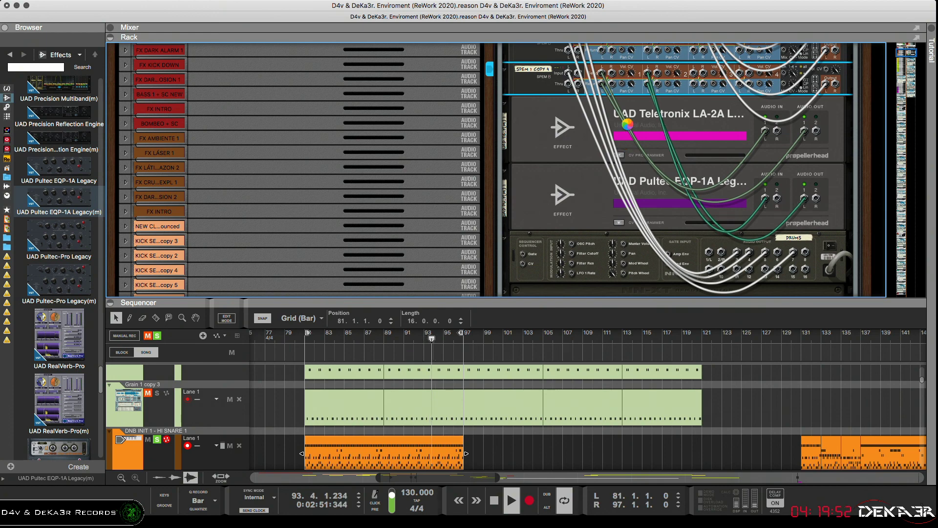
pyautogui.press('Tab')
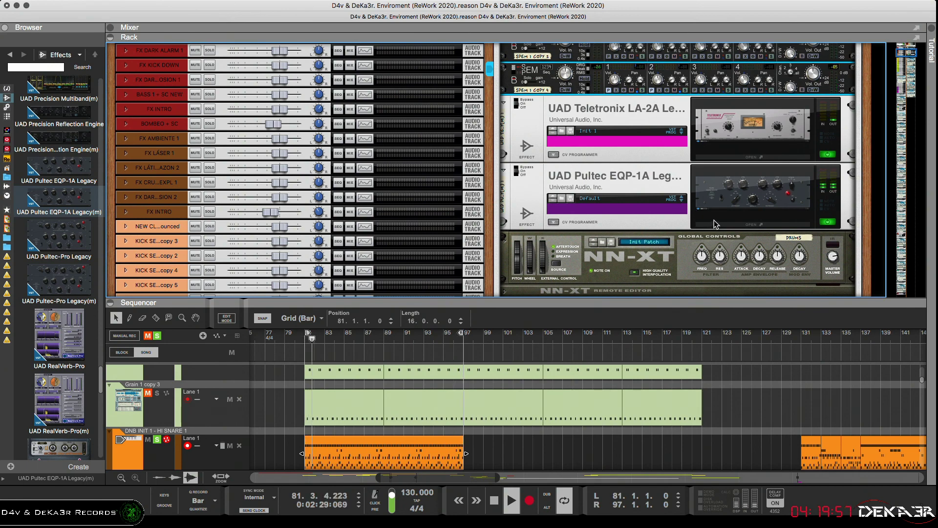
# Set the Pultec EQP-1A's low frequency to 100 CPS, try its attenuation selector at 5 and 20, and close its editor.
pyautogui.click(638, 213)
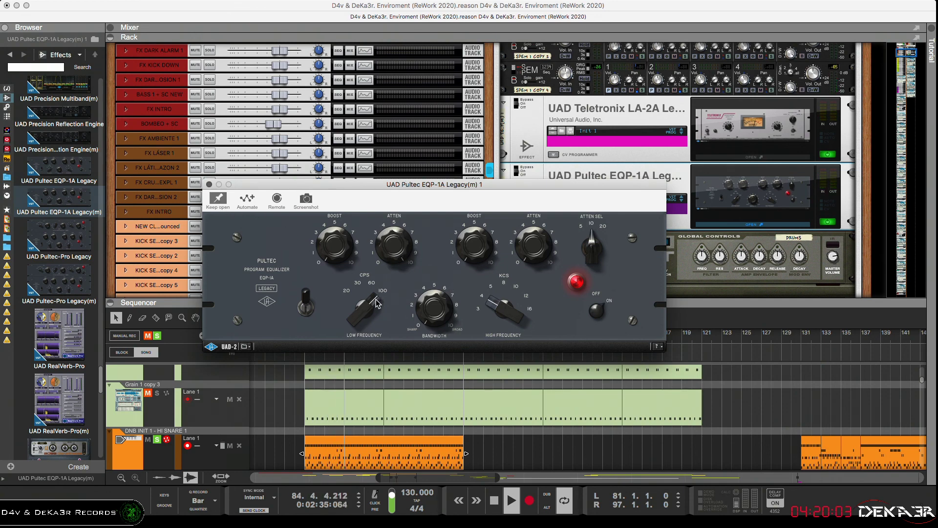
pyautogui.moveTo(376, 301); pyautogui.dragTo(393, 242)
pyautogui.moveTo(377, 316); pyautogui.dragTo(391, 258)
pyautogui.moveTo(593, 249); pyautogui.dragTo(583, 299)
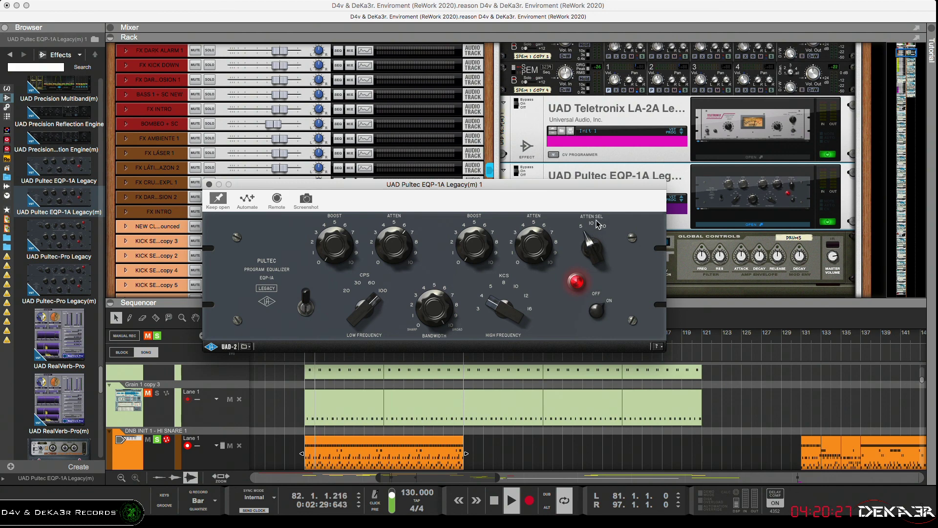
pyautogui.moveTo(593, 243); pyautogui.dragTo(604, 209)
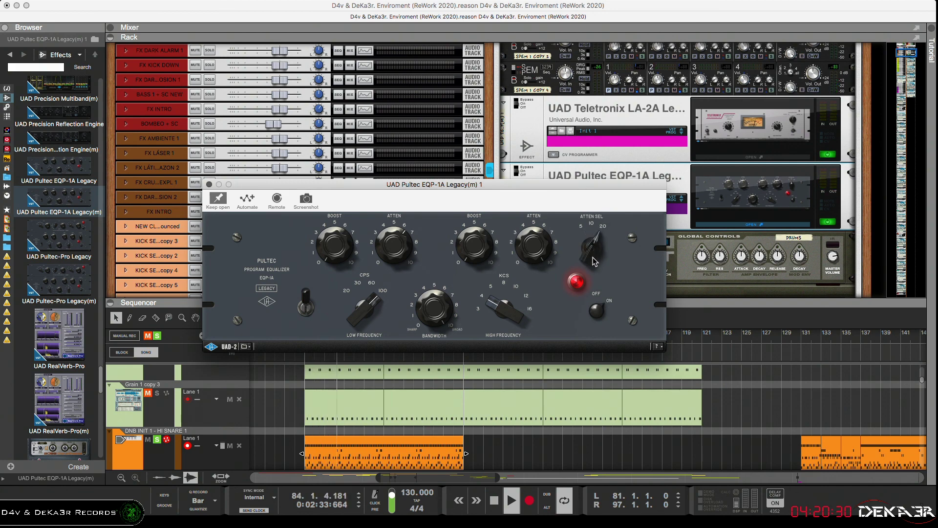
pyautogui.moveTo(592, 260); pyautogui.dragTo(594, 270)
pyautogui.click(209, 185)
# Add the UAD Neve 88RS Legacy(m) effect to the Combinator and place it directly below the Pultec EQP-1A.
pyautogui.scroll(2, 709, 172)
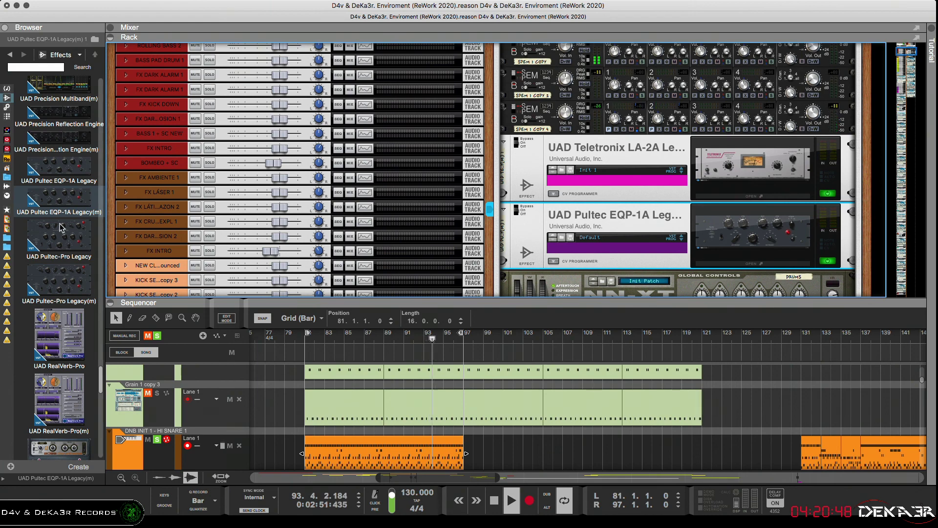
pyautogui.scroll(10, 54, 230)
pyautogui.scroll(10, 53, 232)
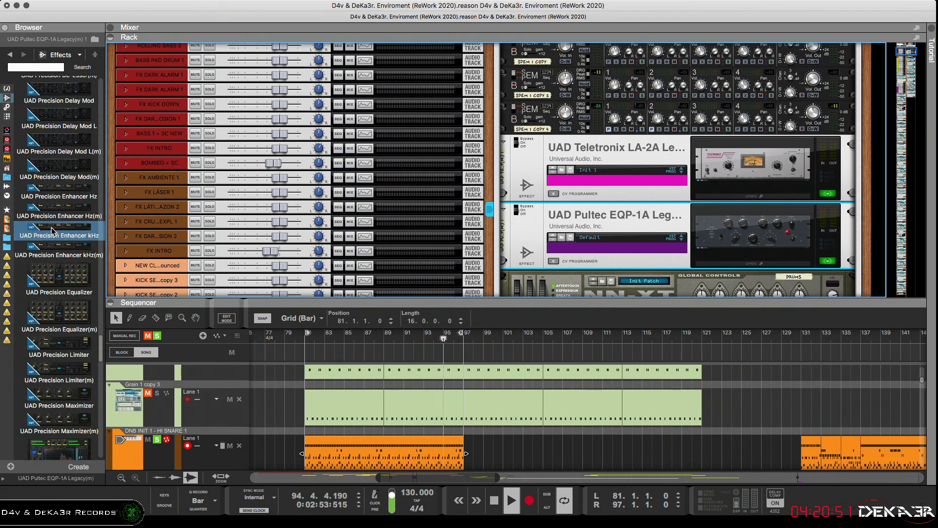
pyautogui.moveTo(100, 340); pyautogui.dragTo(88, 289)
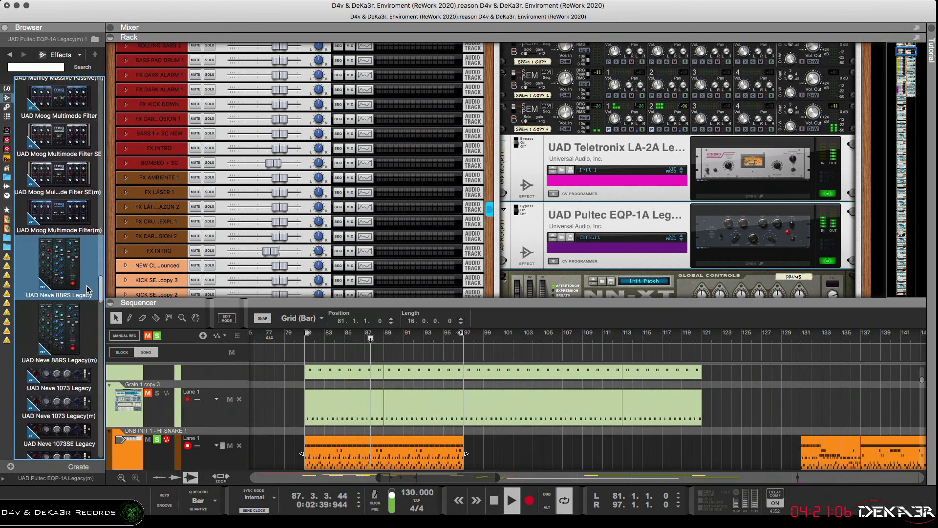
pyautogui.moveTo(65, 327); pyautogui.dragTo(570, 269)
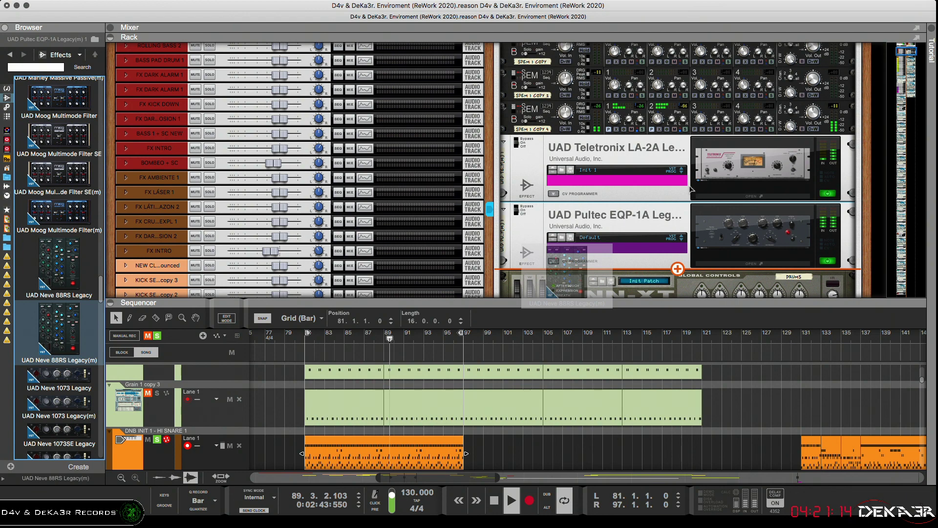
pyautogui.moveTo(569, 269); pyautogui.dragTo(570, 269)
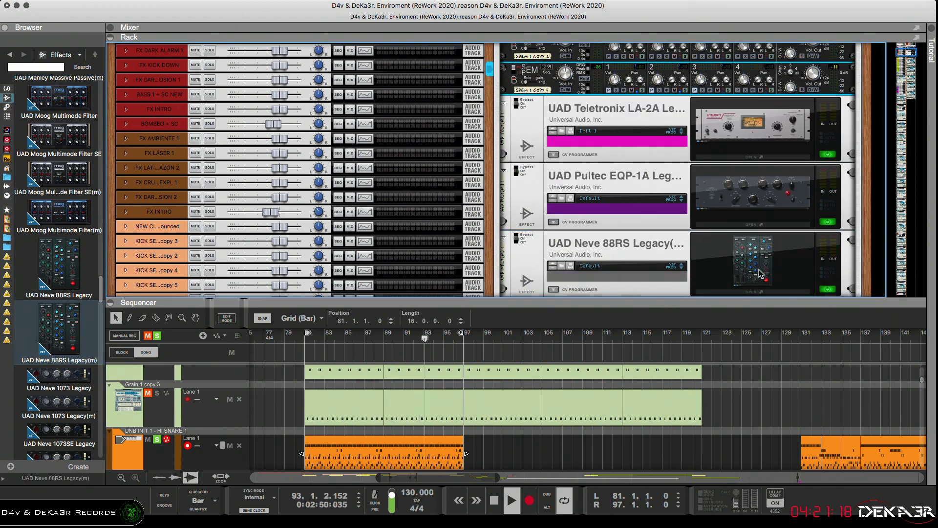
# Patch the Neve 88RS's audio input and output into the third effect loop of SPEM 1 COPY 4.
pyautogui.press('Tab')
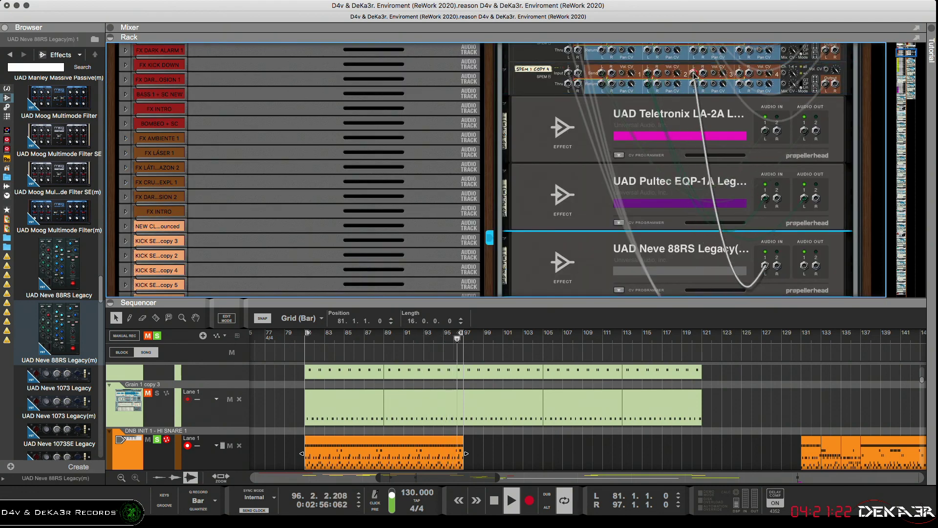
pyautogui.moveTo(805, 268); pyautogui.dragTo(691, 92)
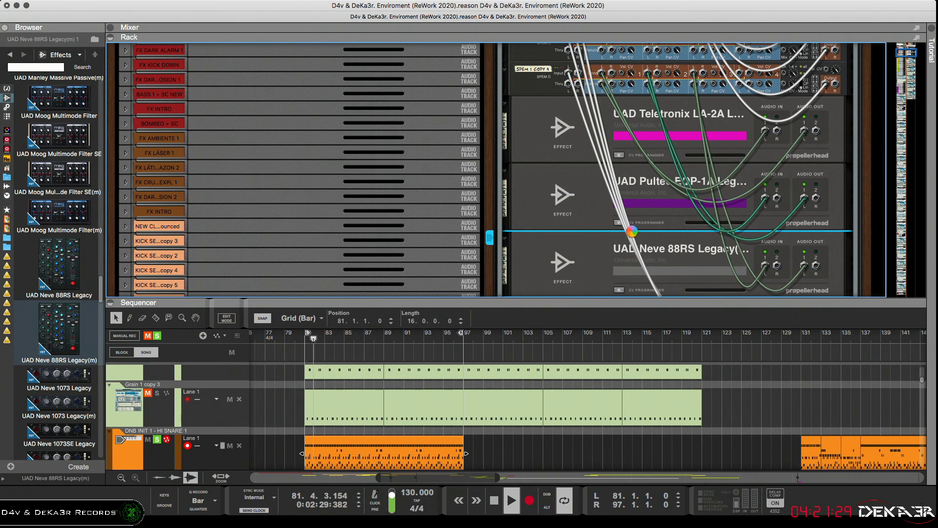
pyautogui.press('Tab')
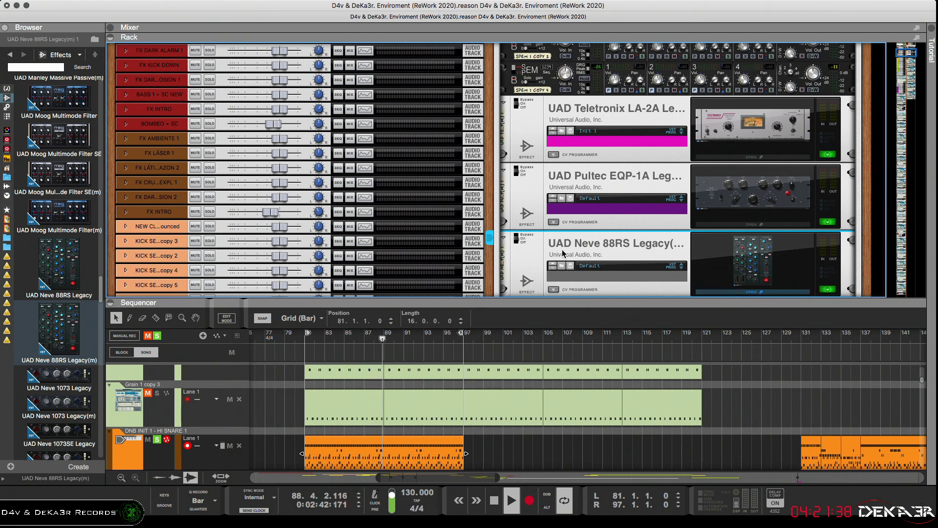
# Open the Neve 88RS editor, move it clear of the effect devices and switch on its gate/expander.
pyautogui.click(751, 292)
pyautogui.moveTo(190, 35); pyautogui.dragTo(418, 122)
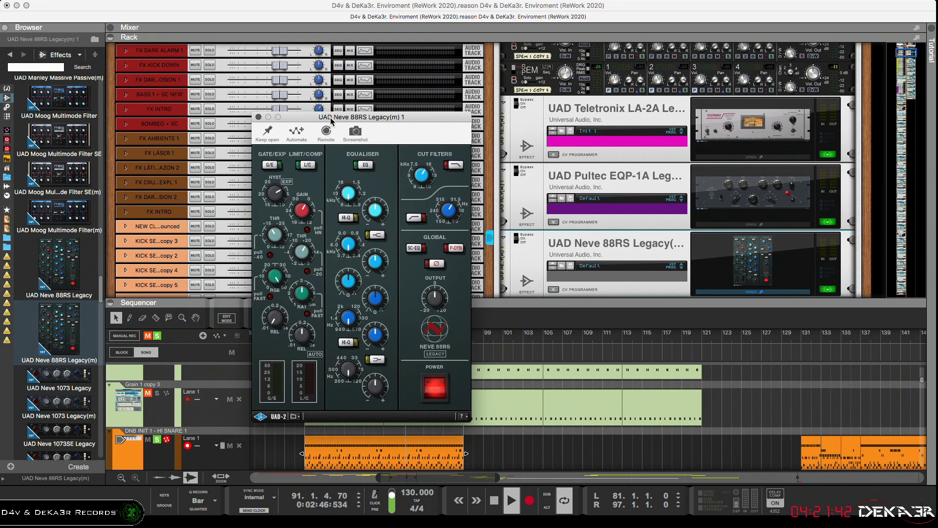
pyautogui.moveTo(331, 120); pyautogui.dragTo(371, 136)
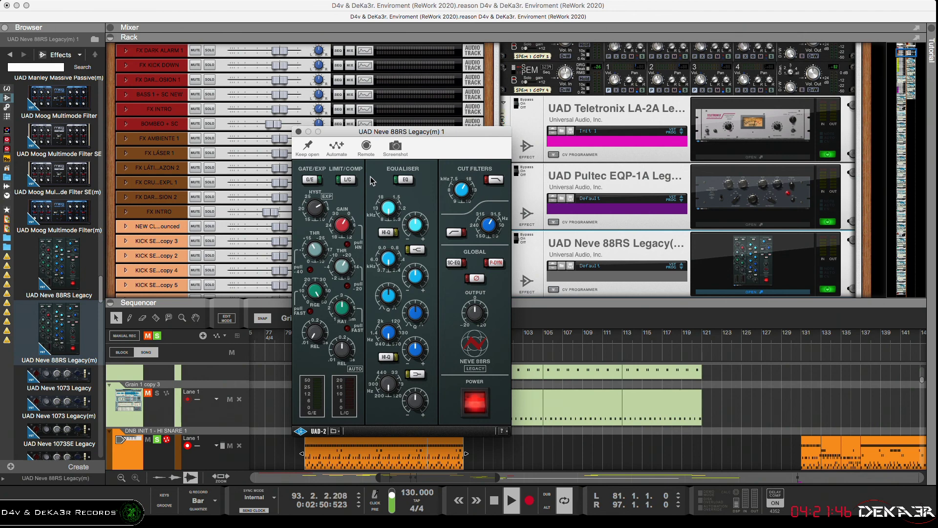
pyautogui.click(309, 180)
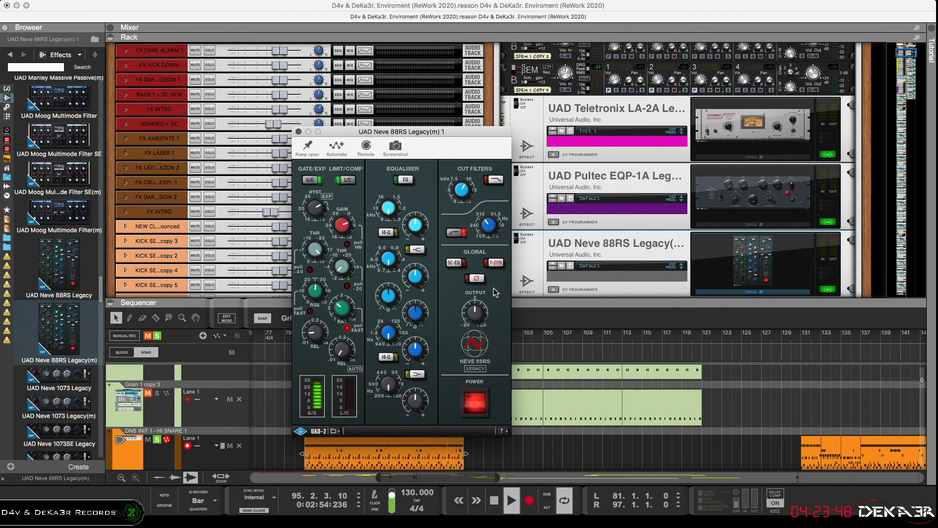
# Compare the sound with the Neve 88RS powered off and on several times, and close its editor.
pyautogui.click(473, 410)
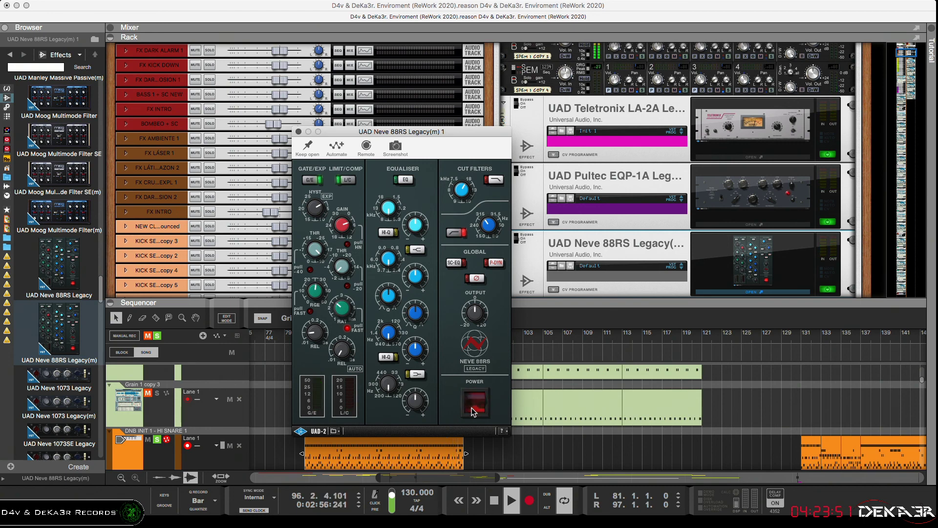
pyautogui.click(468, 403)
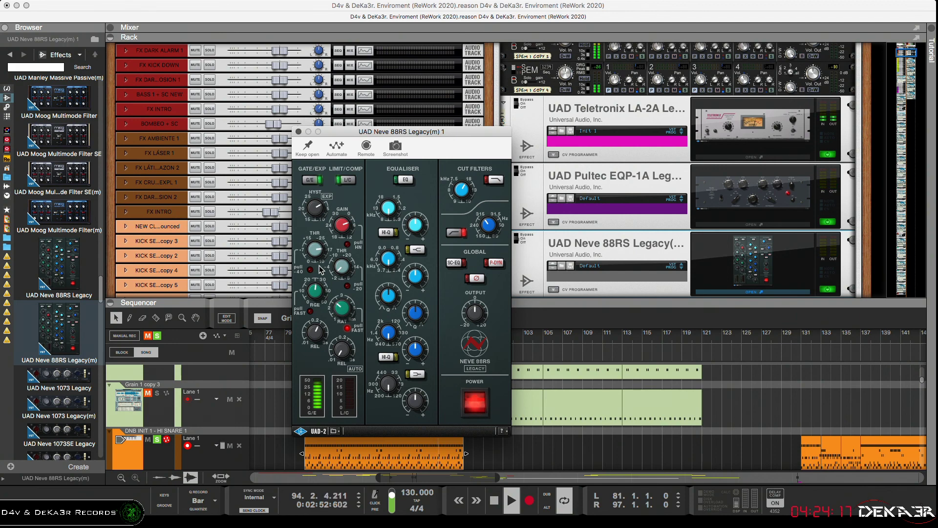
pyautogui.click(474, 409)
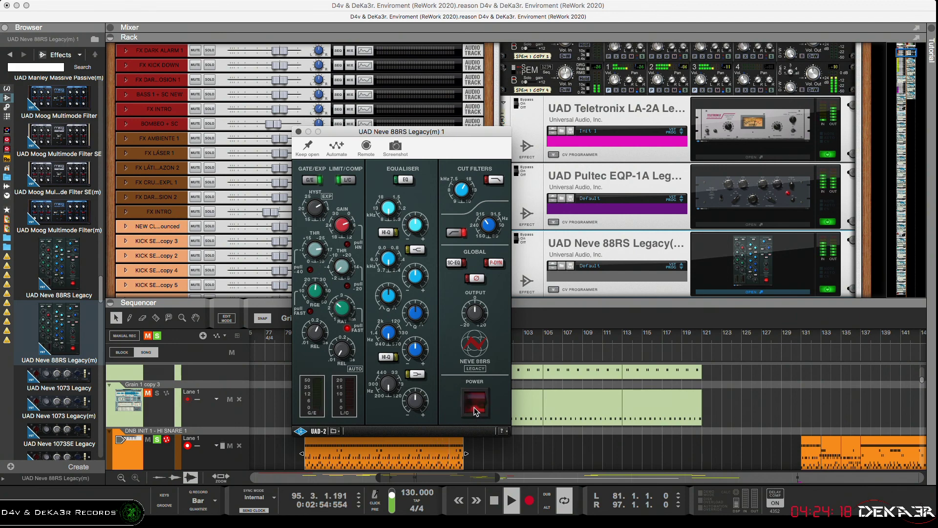
pyautogui.click(473, 399)
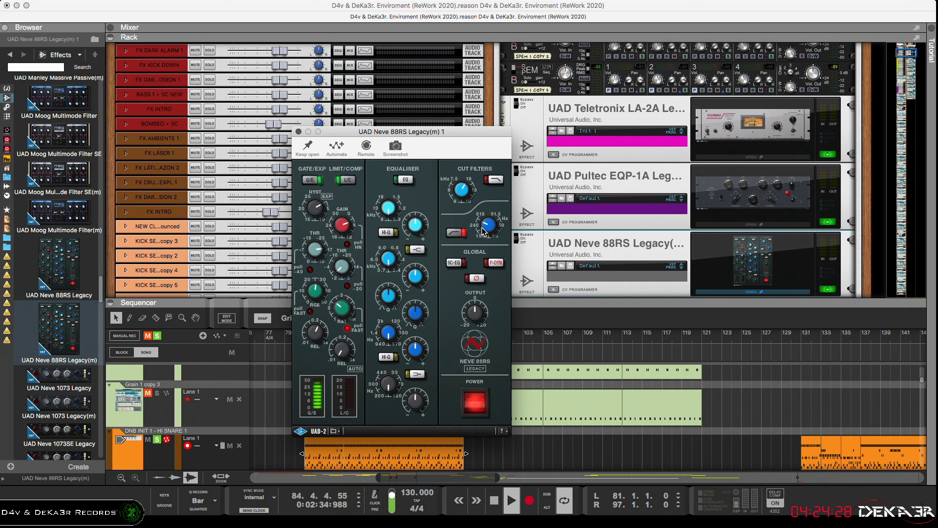
pyautogui.click(482, 409)
pyautogui.click(481, 403)
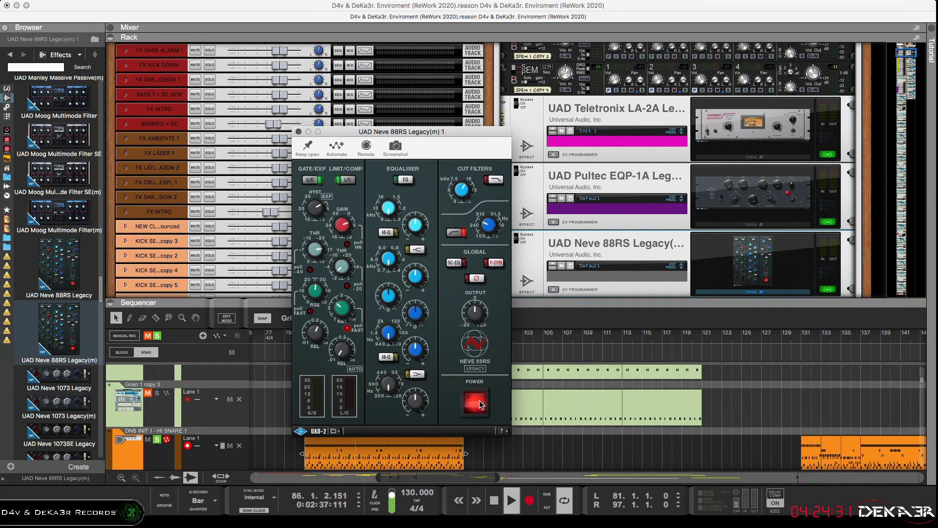
pyautogui.click(479, 401)
pyautogui.click(478, 404)
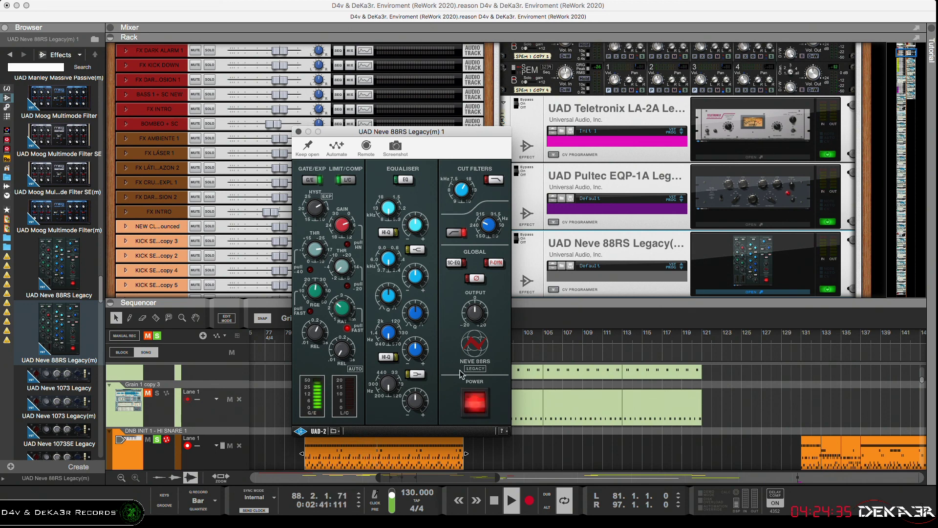
pyautogui.click(299, 132)
pyautogui.scroll(3, 811, 221)
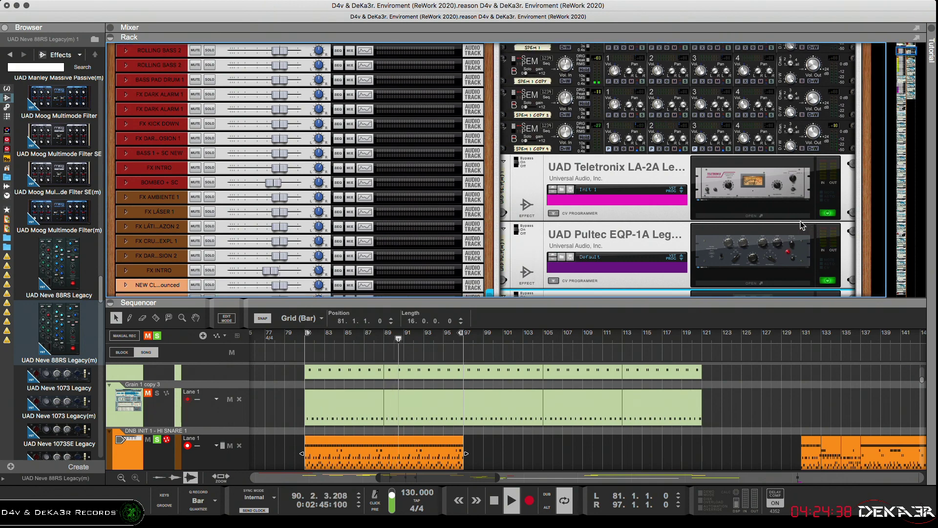
pyautogui.scroll(-2, 799, 221)
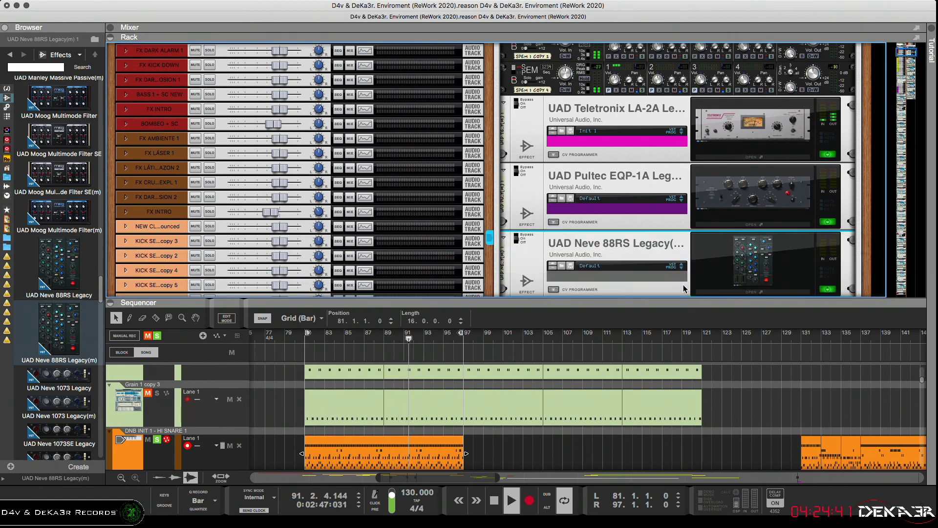
# Save the Combinator patch as "DNB INIT 1 - HI CAJA 1" in the 3 - DNB folder.
pyautogui.scroll(10, 683, 263)
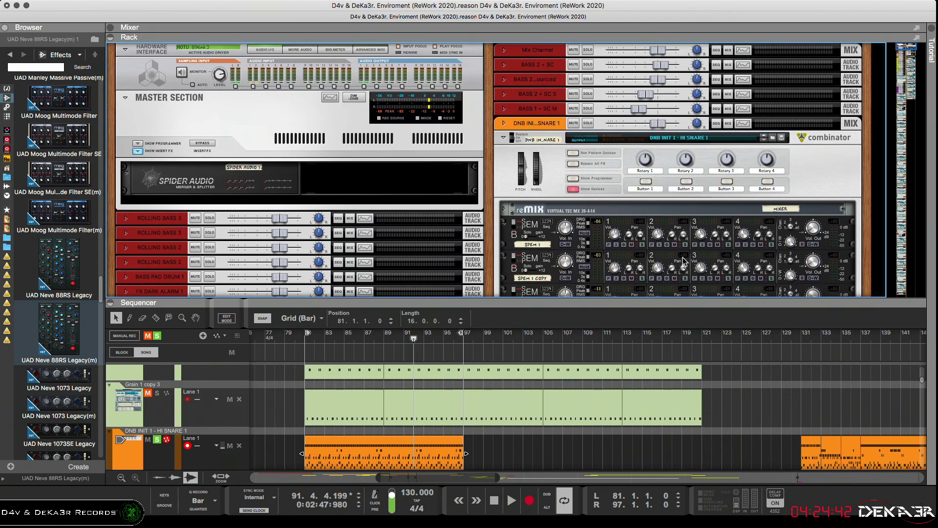
pyautogui.click(708, 170)
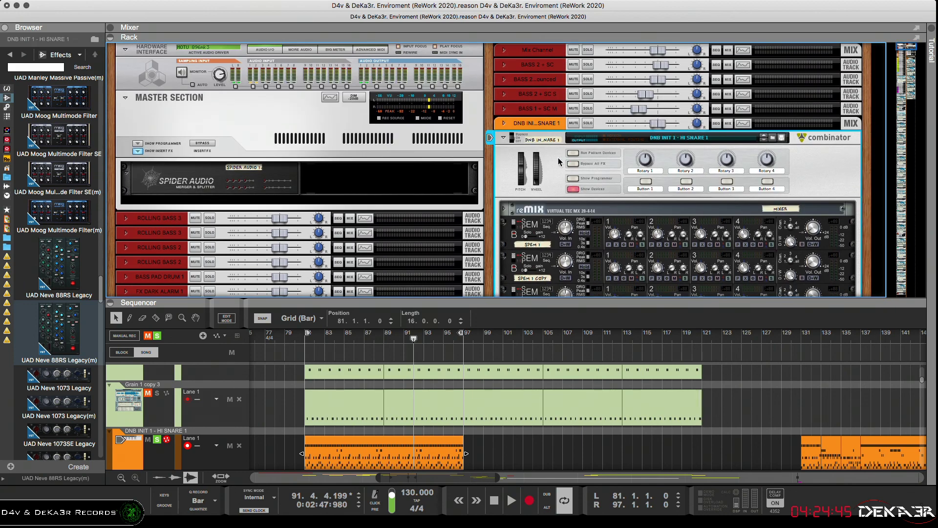
pyautogui.press('super+shift+s')
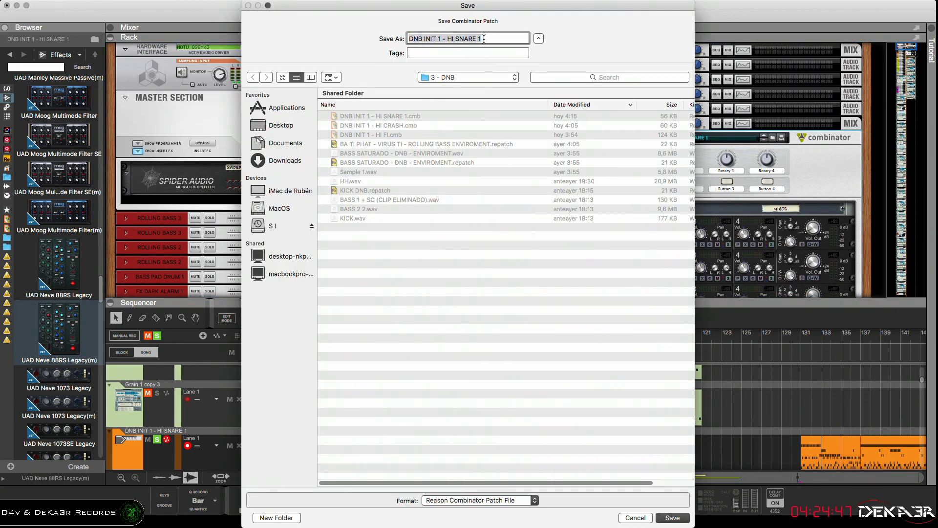
pyautogui.click(484, 38)
pyautogui.moveTo(457, 39); pyautogui.dragTo(473, 39)
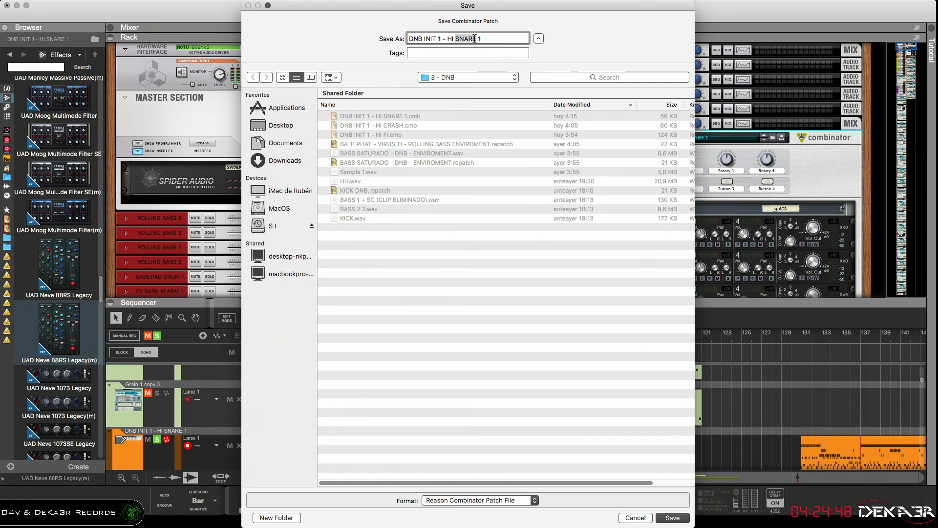
pyautogui.write('bo')
pyautogui.press('BackSpace')
pyautogui.press('BackSpace')
pyautogui.press('super+a')
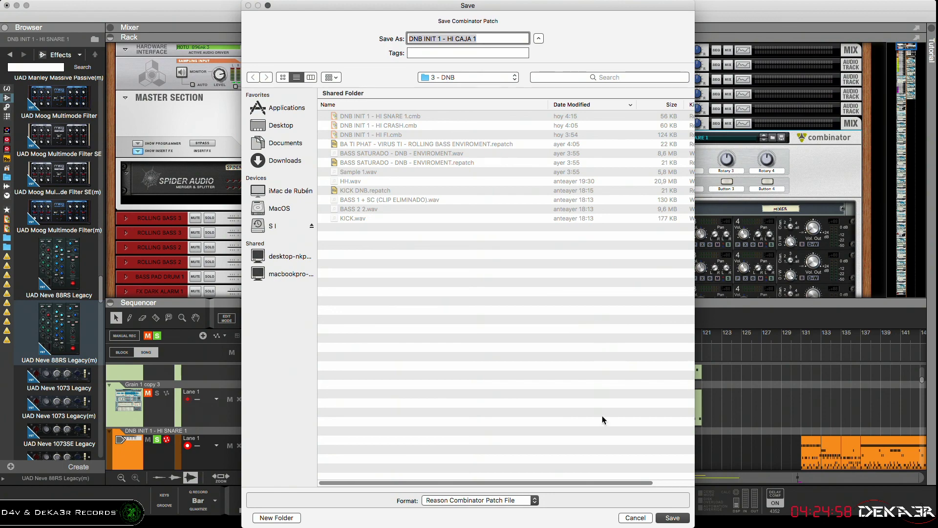
pyautogui.click(670, 517)
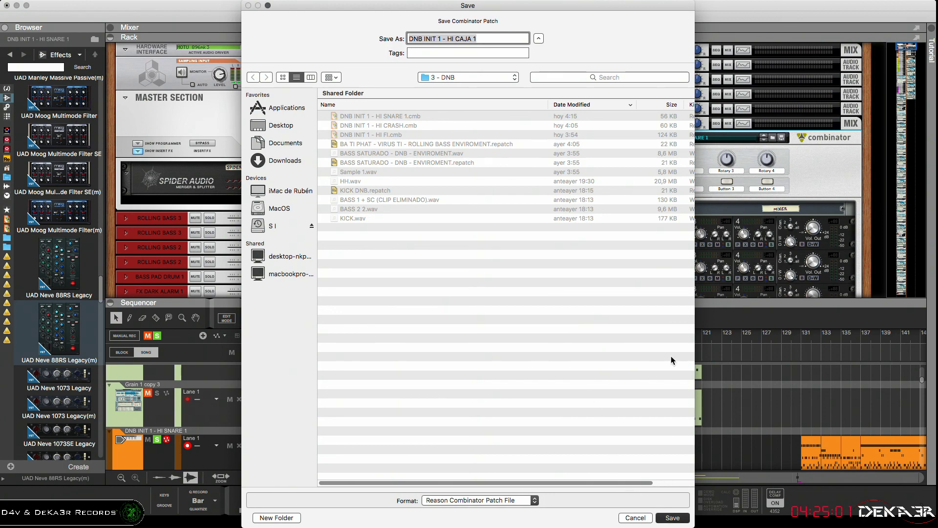
# Enlarge the sequencer area and rename the Combinator's track as "DNB INIT 1 - HI CAJA 1".
pyautogui.scroll(-15, 686, 262)
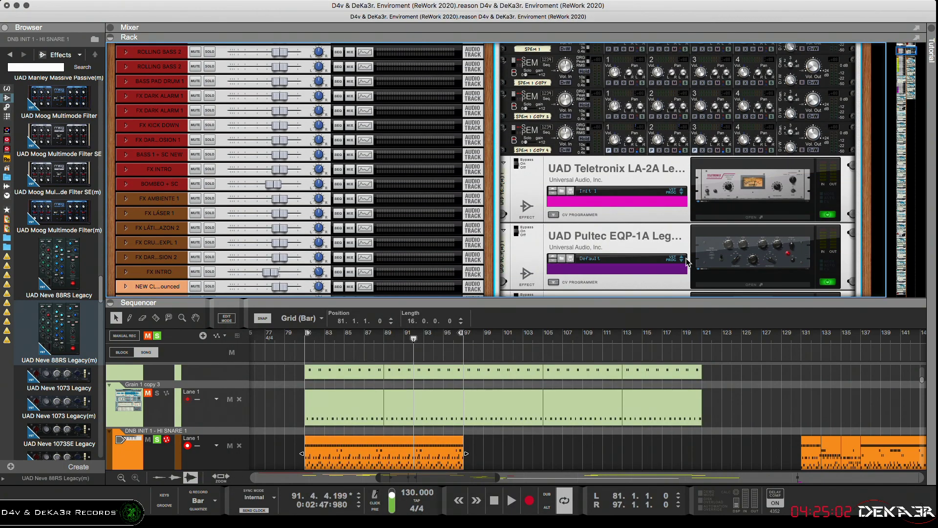
pyautogui.scroll(2, 686, 258)
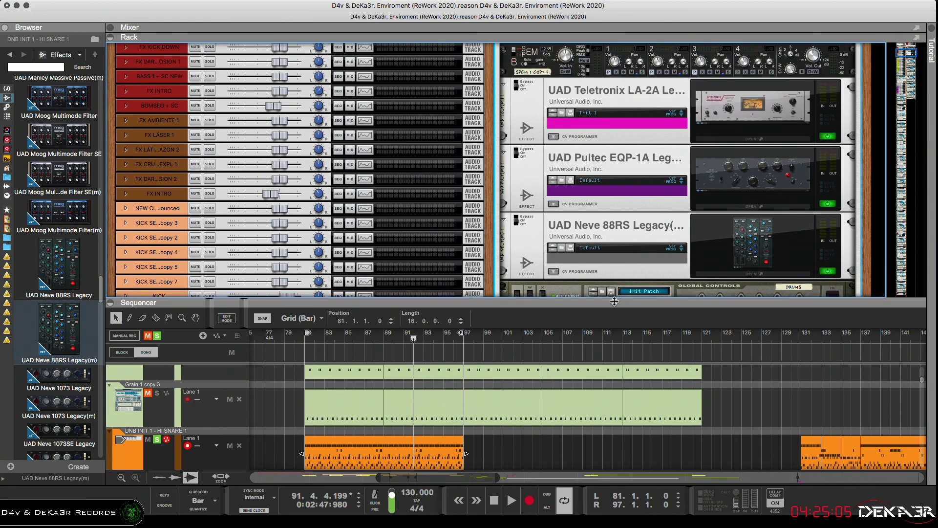
pyautogui.moveTo(485, 301); pyautogui.dragTo(486, 225)
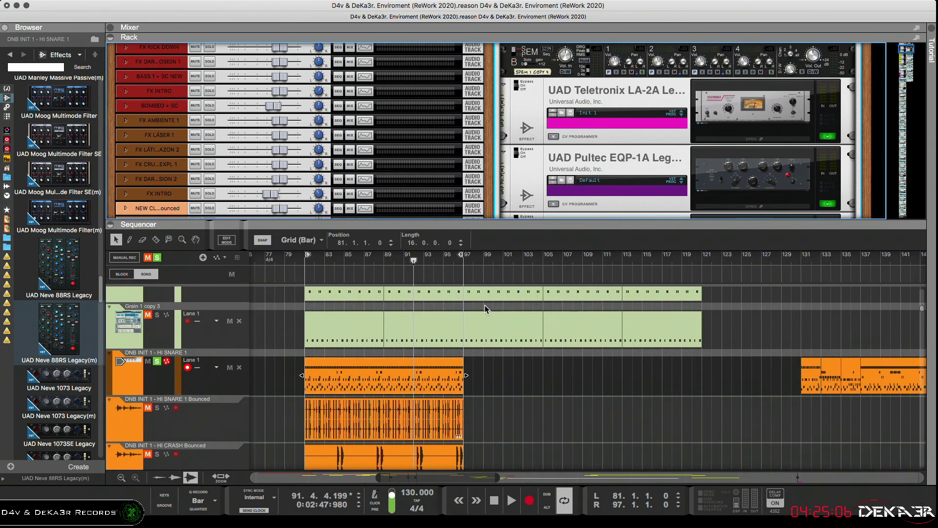
pyautogui.doubleClick(197, 352)
pyautogui.press('BackSpace')
pyautogui.press('BackSpace')
pyautogui.press('BackSpace')
pyautogui.press('BackSpace')
pyautogui.press('BackSpace')
pyautogui.press('BackSpace')
pyautogui.press('BackSpace')
pyautogui.write('CAJA 1')
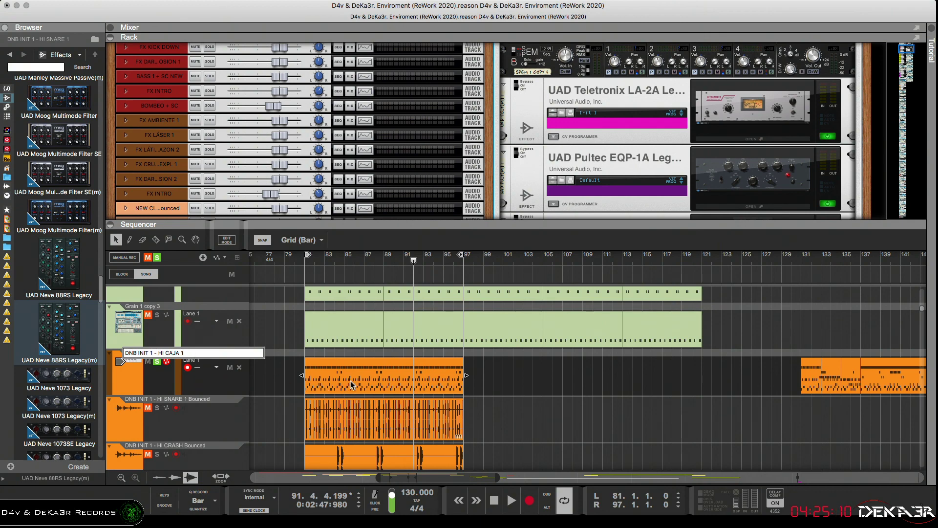
pyautogui.press('Return')
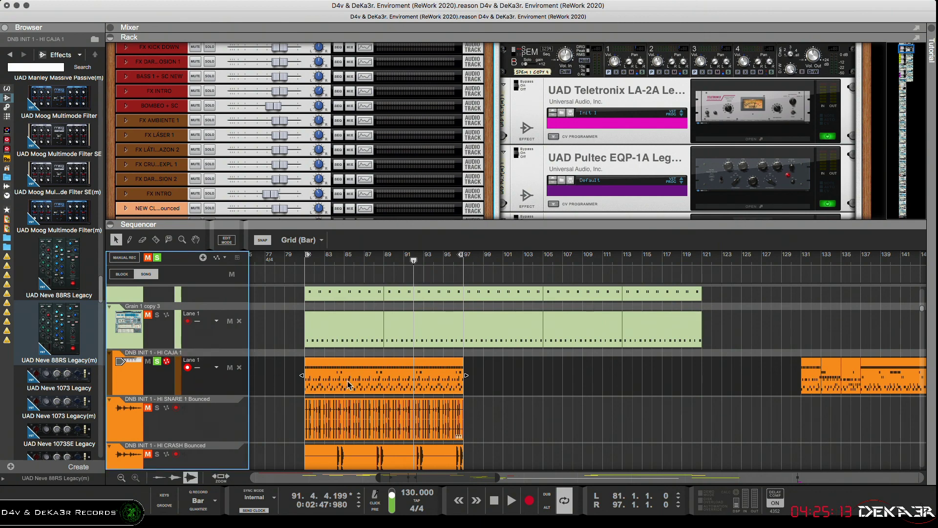
# Bounce the HI CAJA 1 track's clip at bar 81 in place as audio.
pyautogui.rightClick(349, 385)
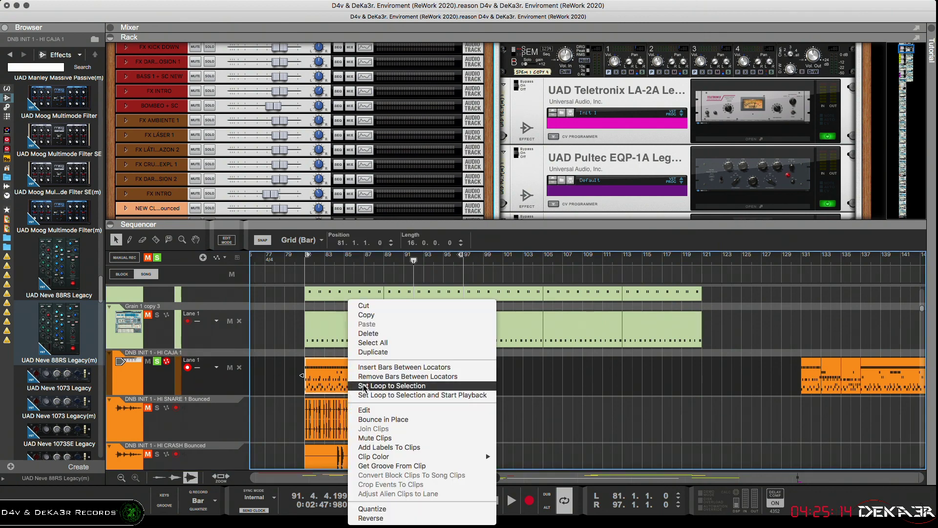
pyautogui.click(400, 420)
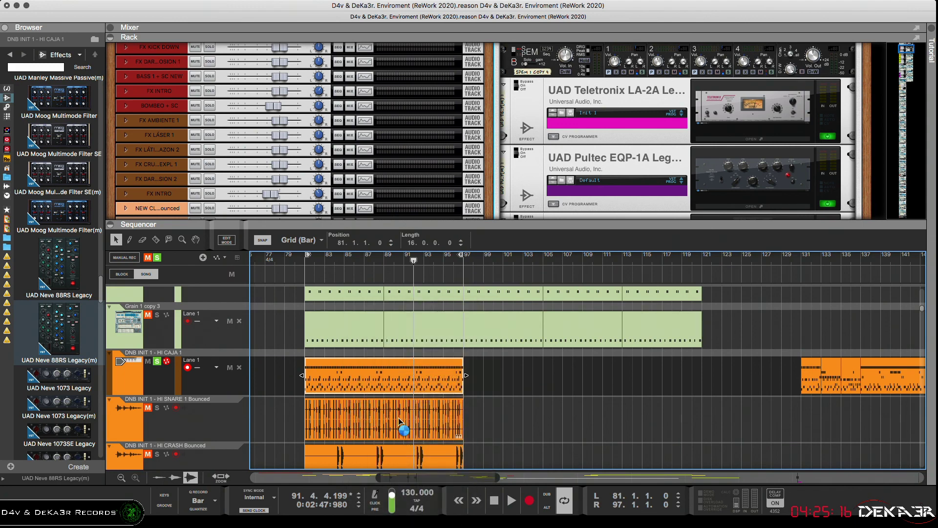